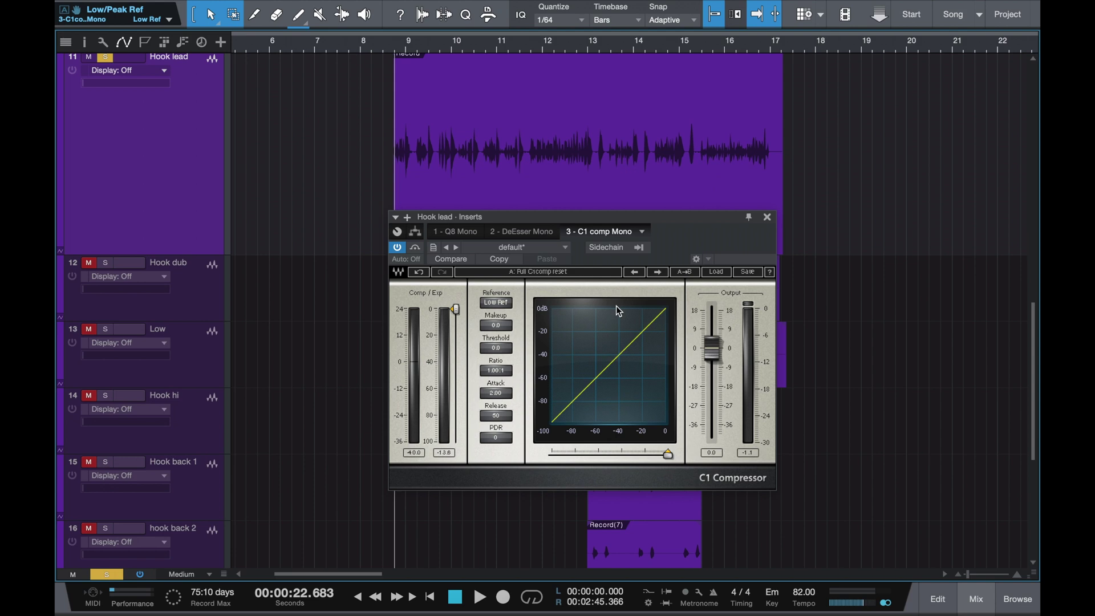
- Open the C1 manual (C1.pdf) in Preview and browse Chapters 1–3 on the compressor controls
{"action": "left_click", "coordinate": [770, 273]}
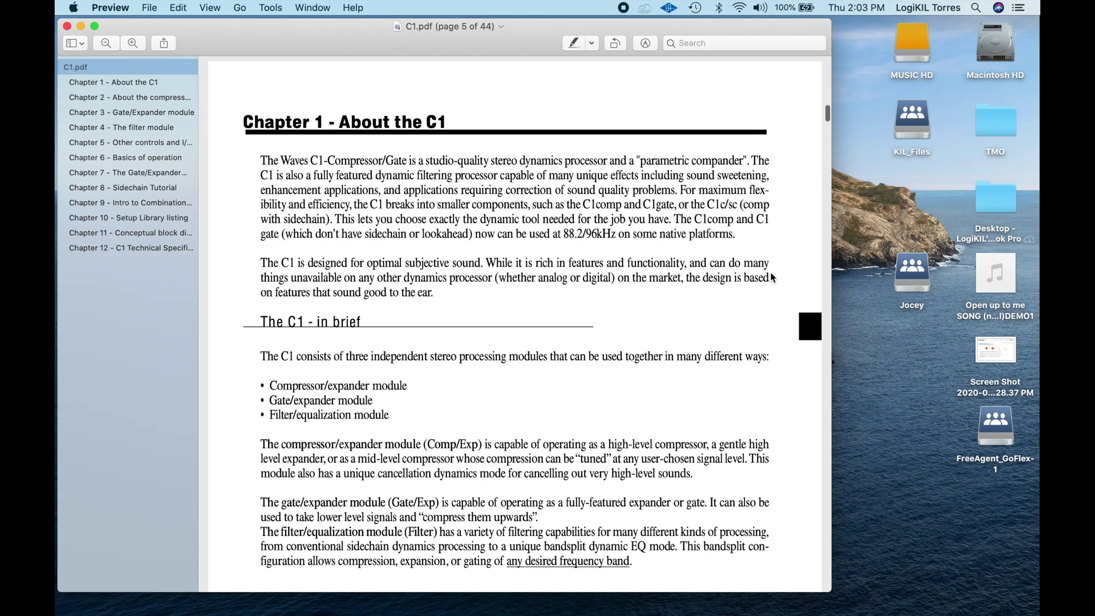
{"action": "scroll", "coordinate": [544, 324], "scroll_direction": "down", "scroll_amount": 20}
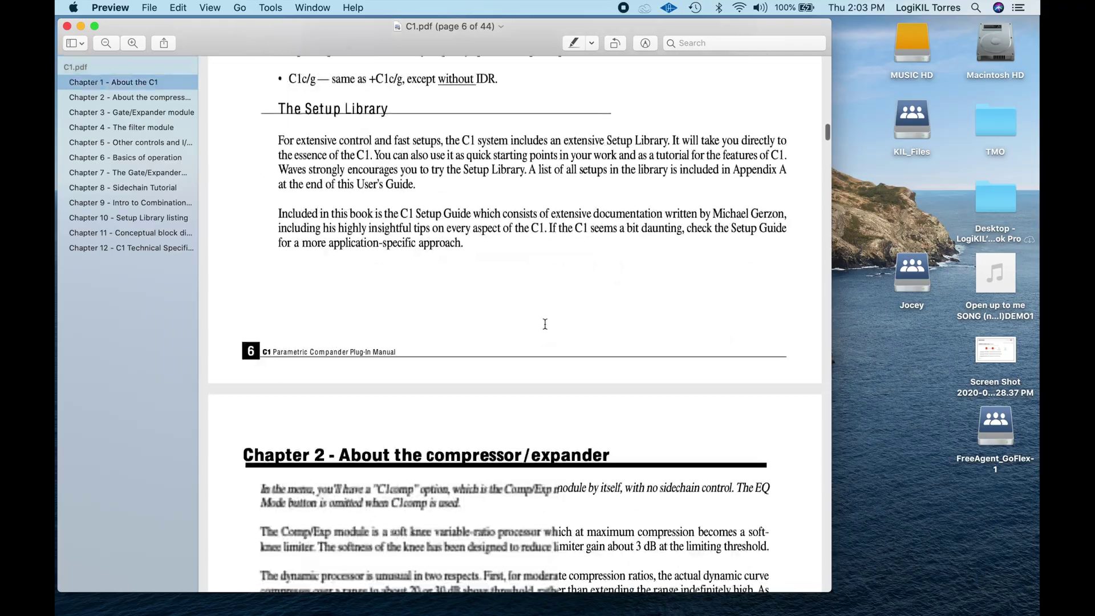
{"action": "scroll", "coordinate": [544, 324], "scroll_direction": "down", "scroll_amount": 20}
{"action": "scroll", "coordinate": [544, 324], "scroll_direction": "up", "scroll_amount": 20}
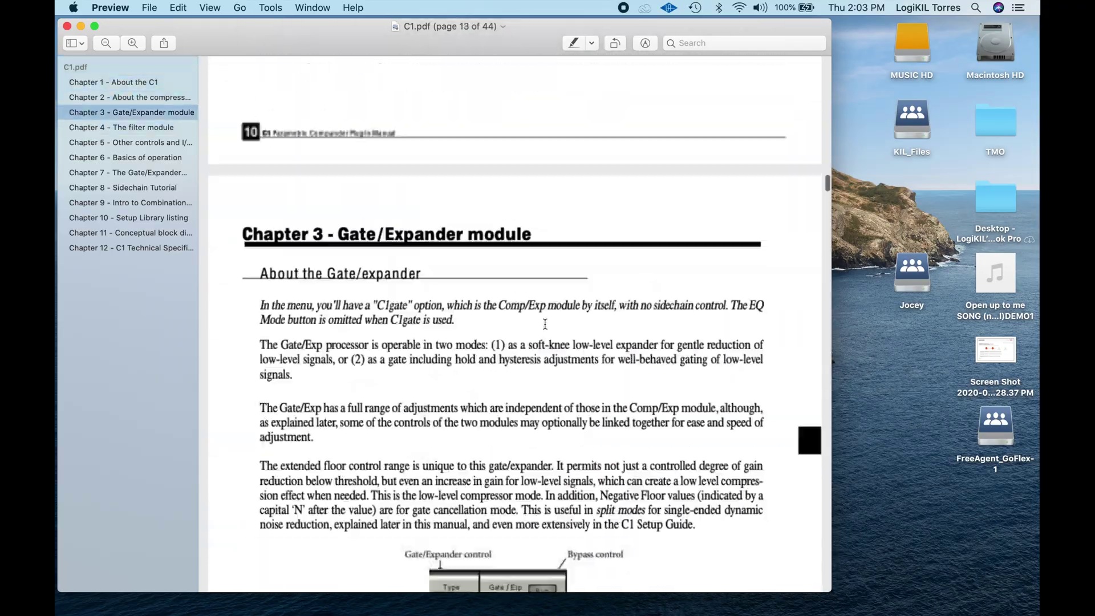
{"action": "scroll", "coordinate": [547, 323], "scroll_direction": "up", "scroll_amount": 15}
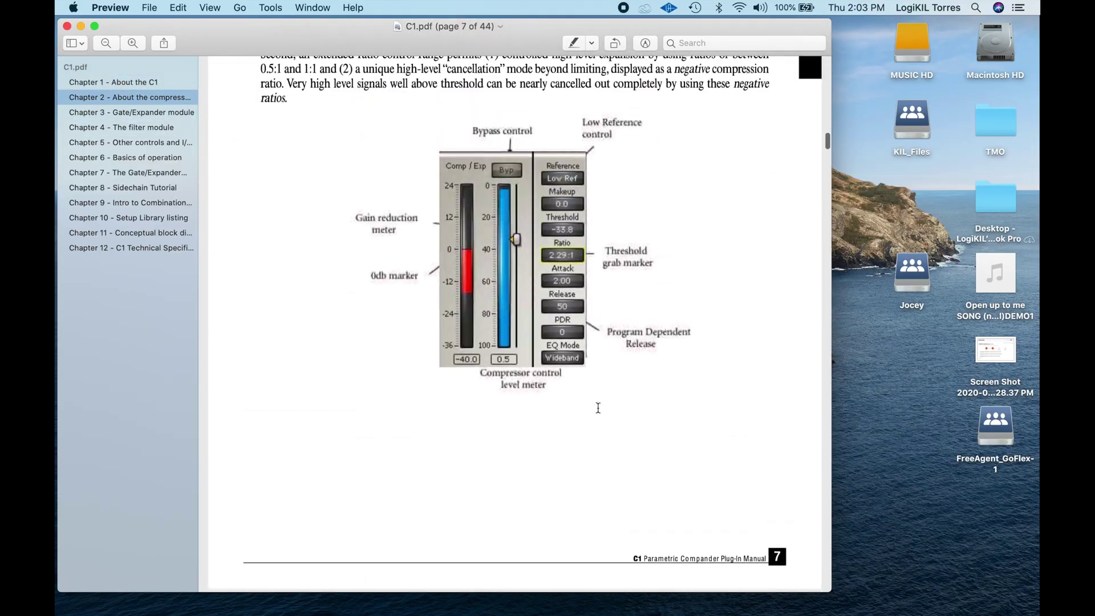
{"action": "scroll", "coordinate": [598, 408], "scroll_direction": "up", "scroll_amount": 5}
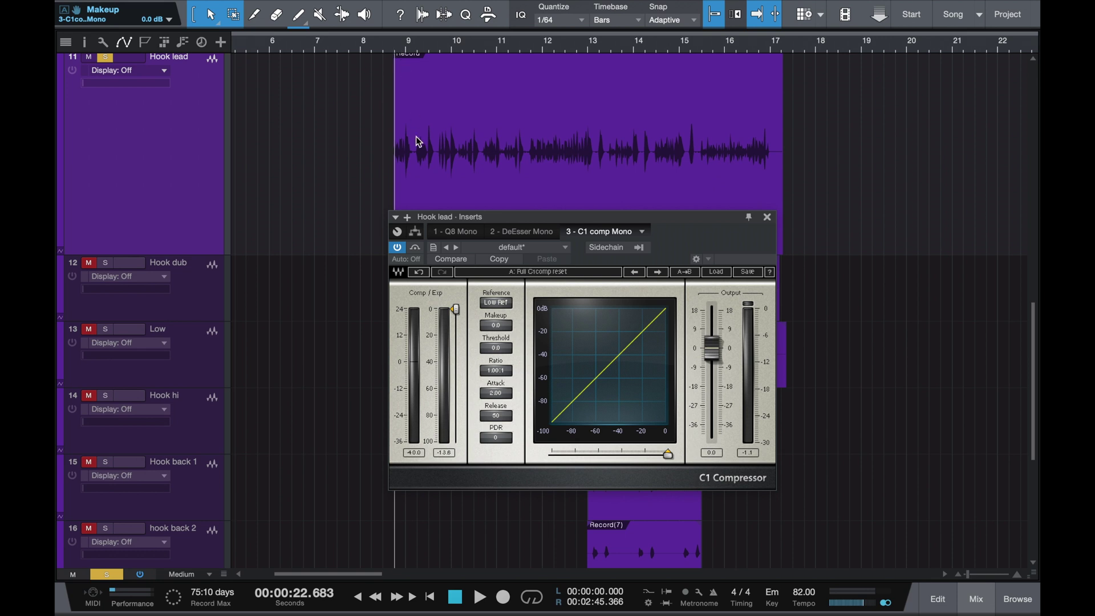
- Close the Hook lead C1 compressor window and start playing the song from around bar 9
{"action": "scroll", "coordinate": [415, 136], "scroll_direction": "up", "scroll_amount": 4}
{"action": "scroll", "coordinate": [416, 135], "scroll_direction": "down", "scroll_amount": 3}
{"action": "scroll", "coordinate": [416, 137], "scroll_direction": "down", "scroll_amount": 1}
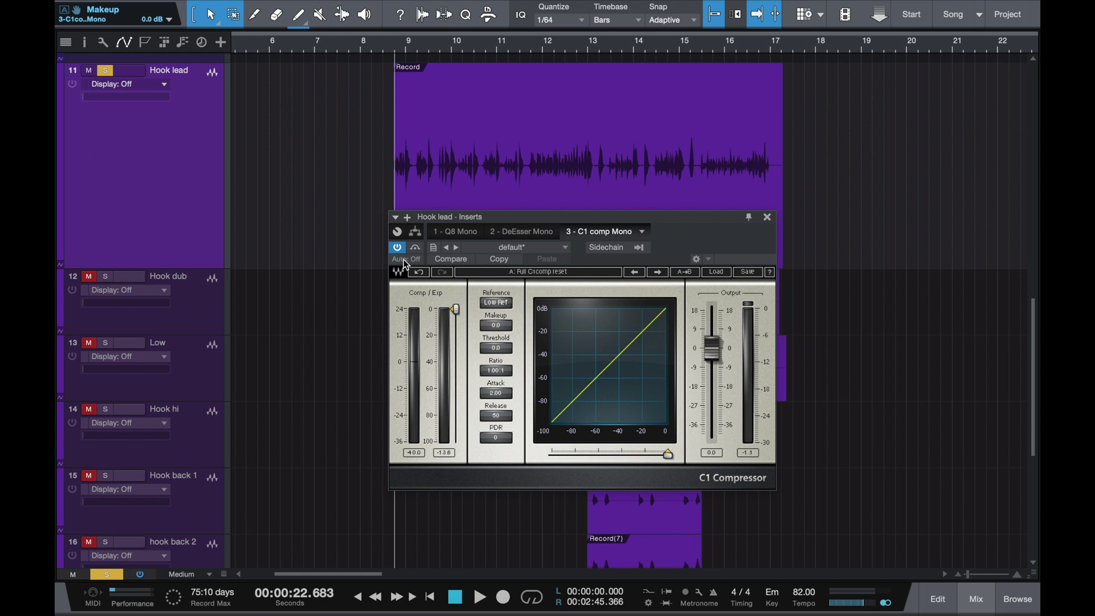
{"action": "left_click", "coordinate": [767, 216]}
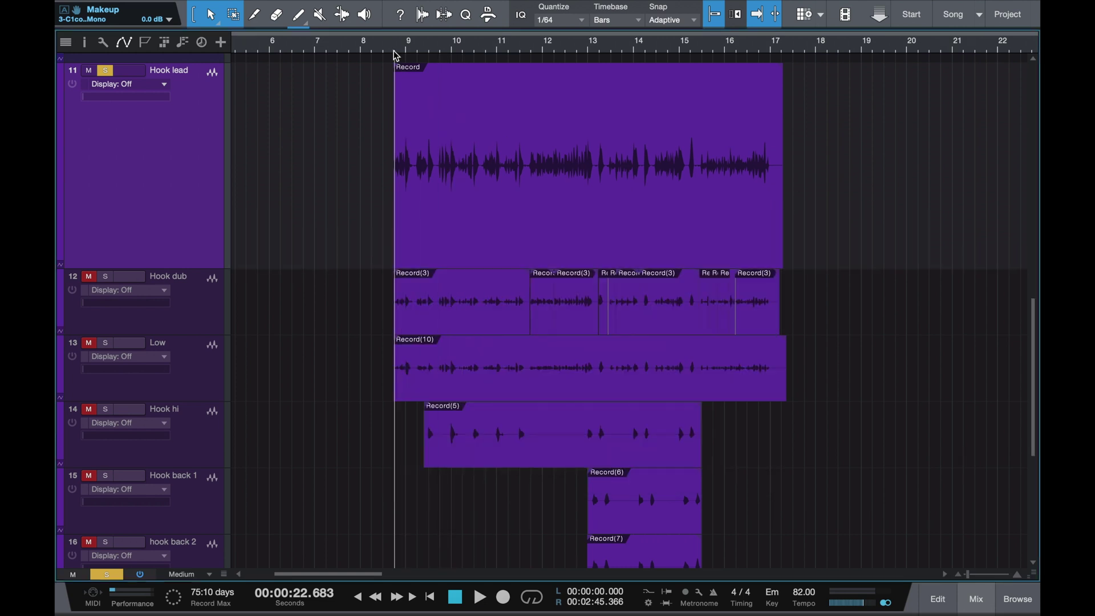
{"action": "key", "text": "space"}
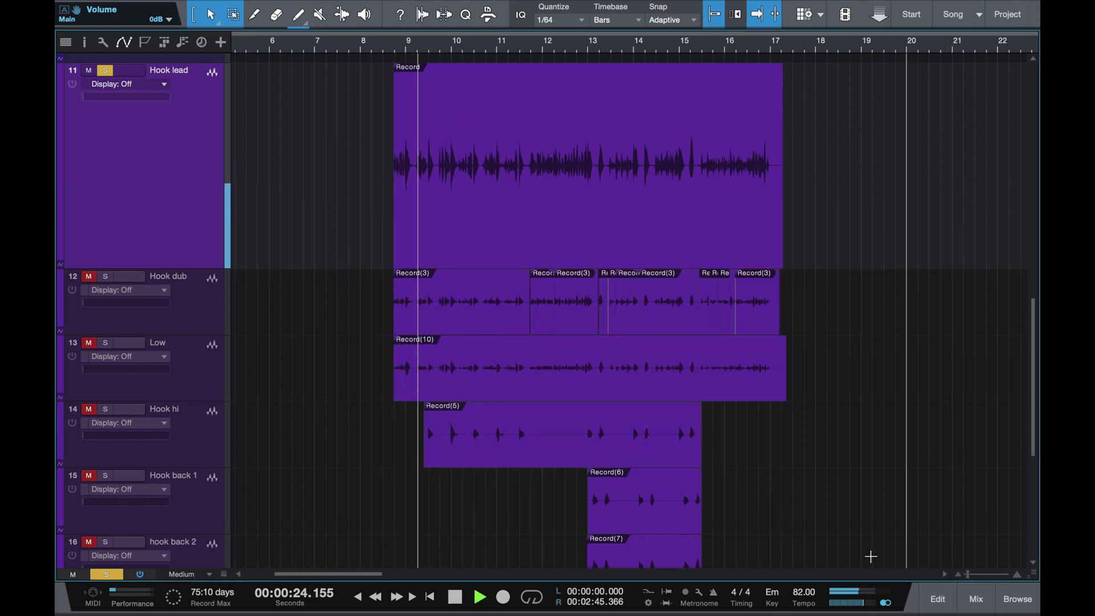
- In the mixer, stop playback and bring the Hook lead fader from +4.9 dB to -1.0 dB
{"action": "left_click", "coordinate": [976, 598]}
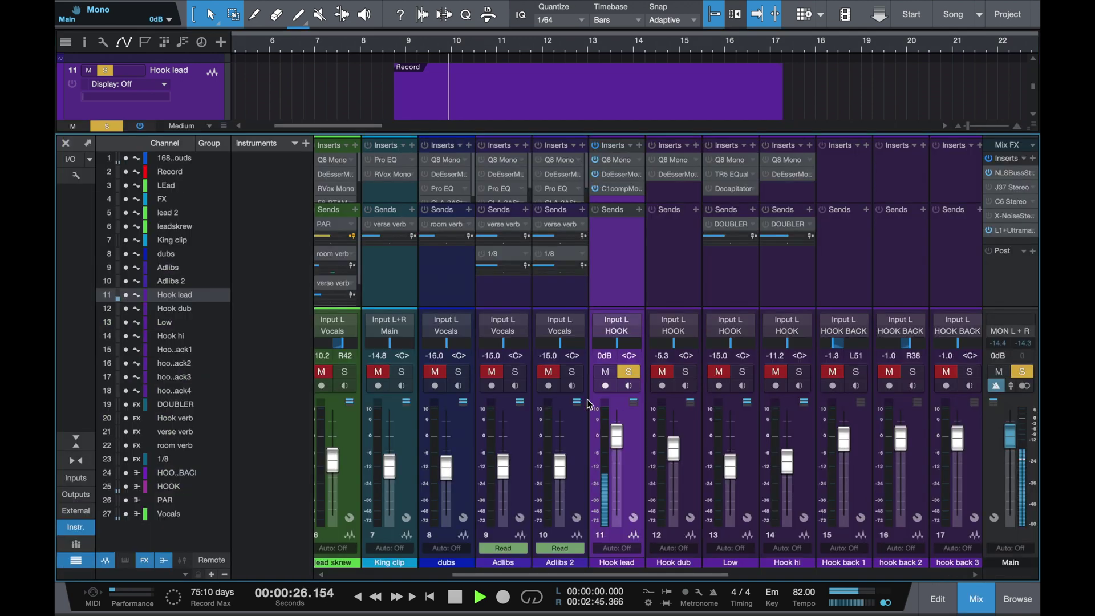
{"action": "left_click_drag", "start_coordinate": [616, 437], "coordinate": [619, 422]}
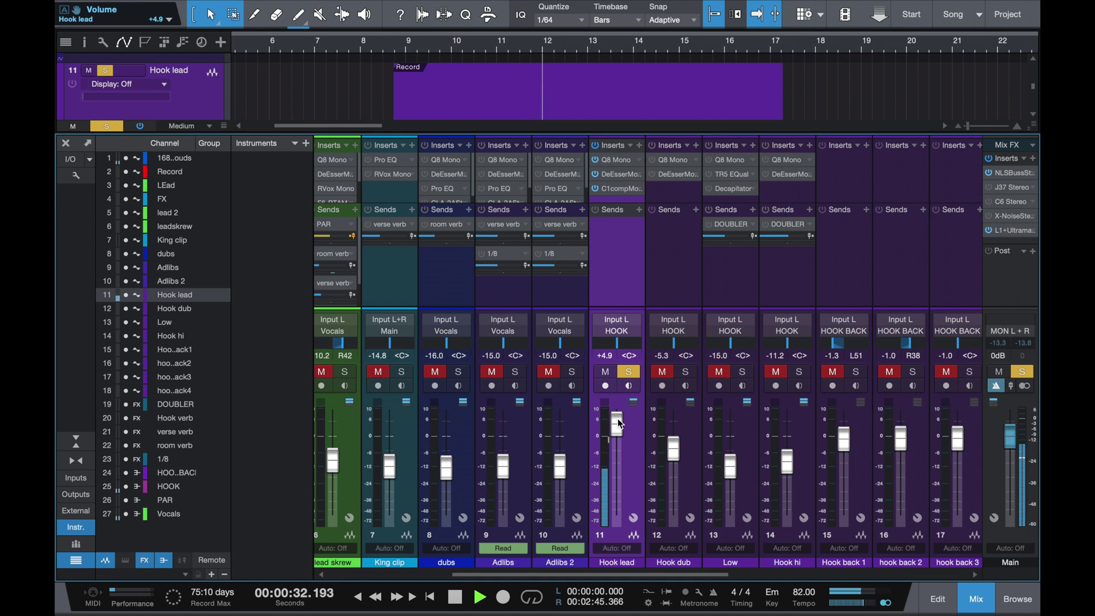
{"action": "key", "text": "space"}
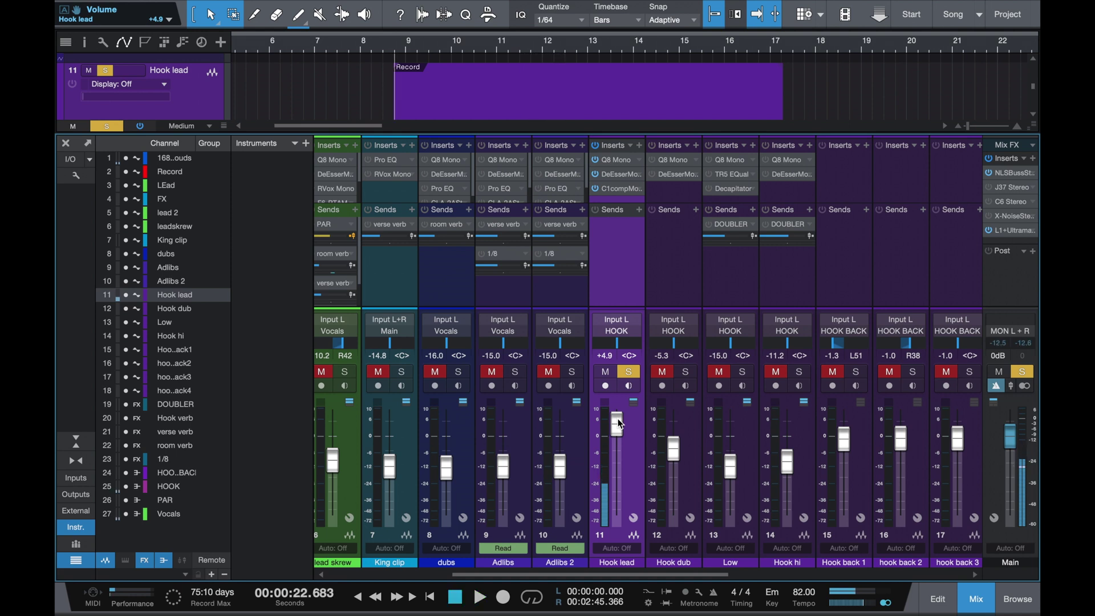
{"action": "left_click_drag", "start_coordinate": [620, 423], "coordinate": [618, 438]}
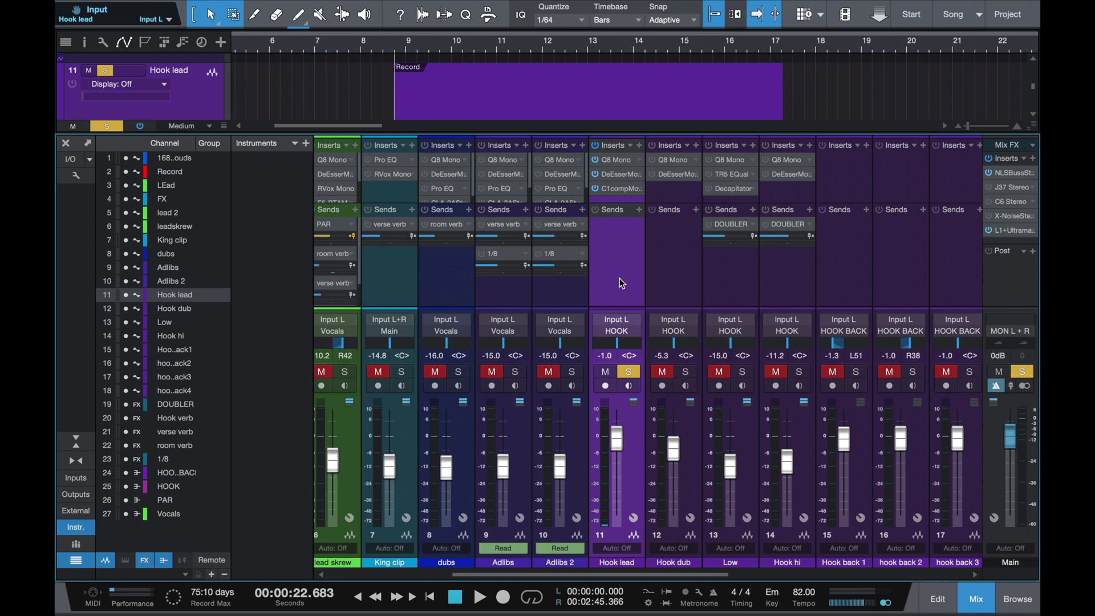
- Reopen the Hook lead C1 comp Mono editor with the mixer hidden
{"action": "double_click", "coordinate": [617, 186]}
{"action": "left_click", "coordinate": [975, 598]}
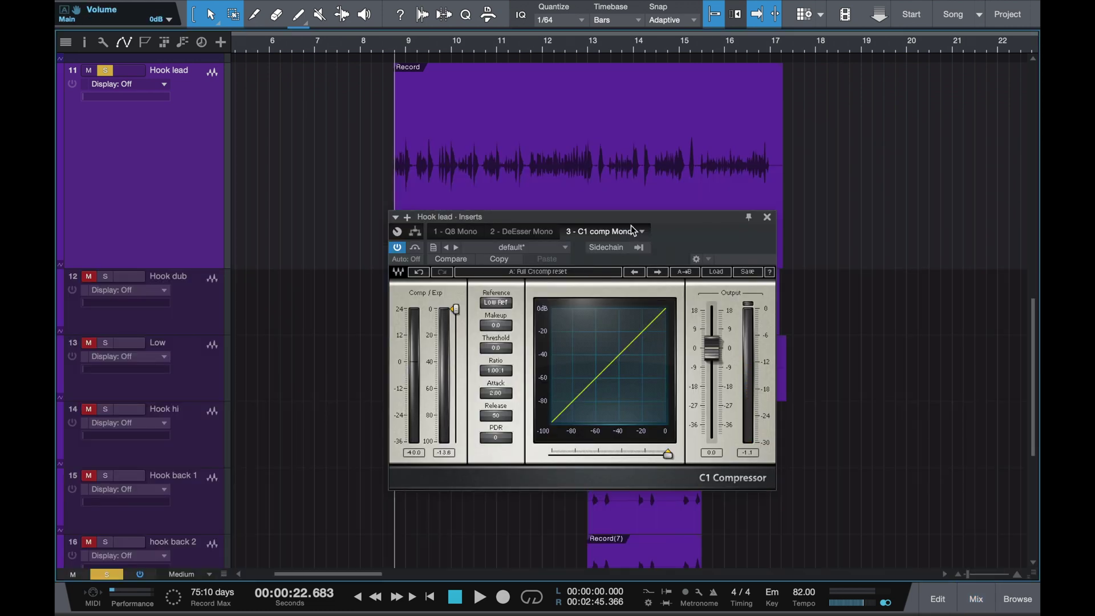
{"action": "left_click_drag", "start_coordinate": [631, 225], "coordinate": [624, 224]}
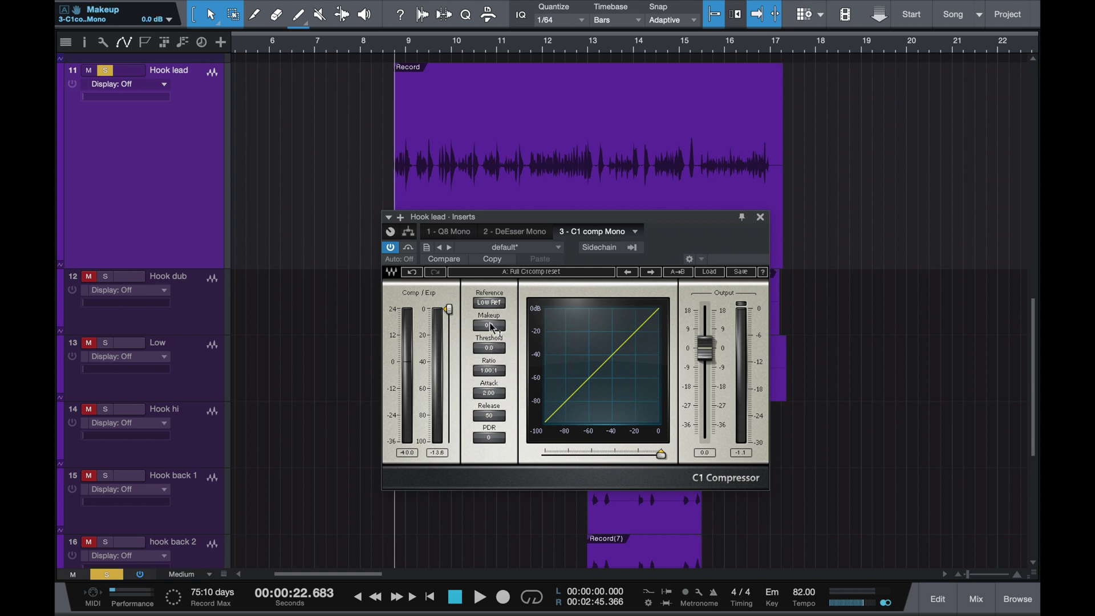
- Play and stop the vocal, then toggle Reference to Peak Ref and back to Low Ref
{"action": "key", "text": "space"}
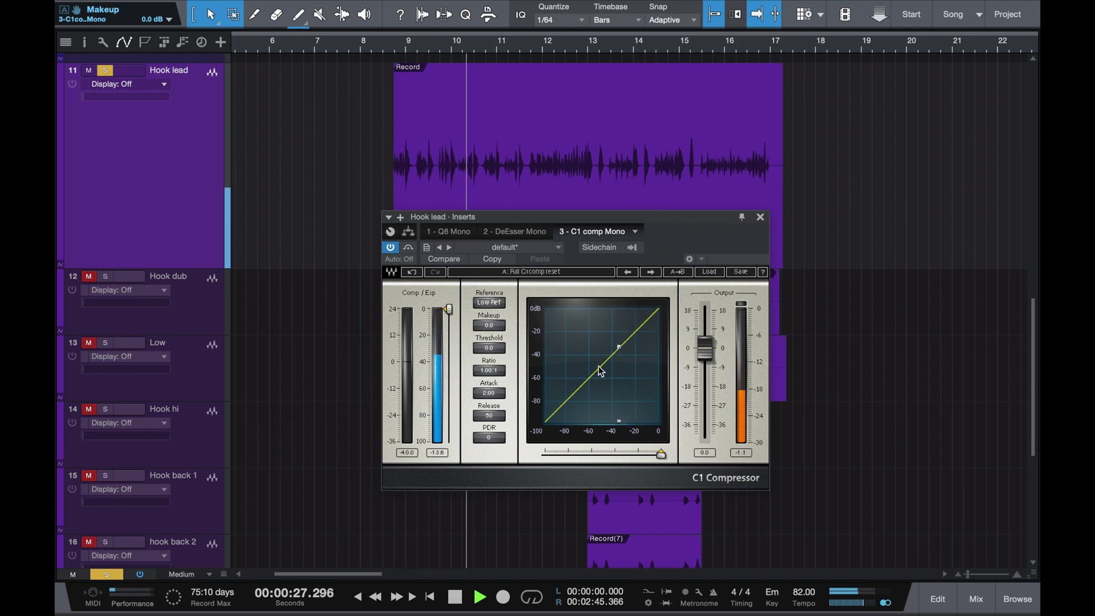
{"action": "key", "text": "space"}
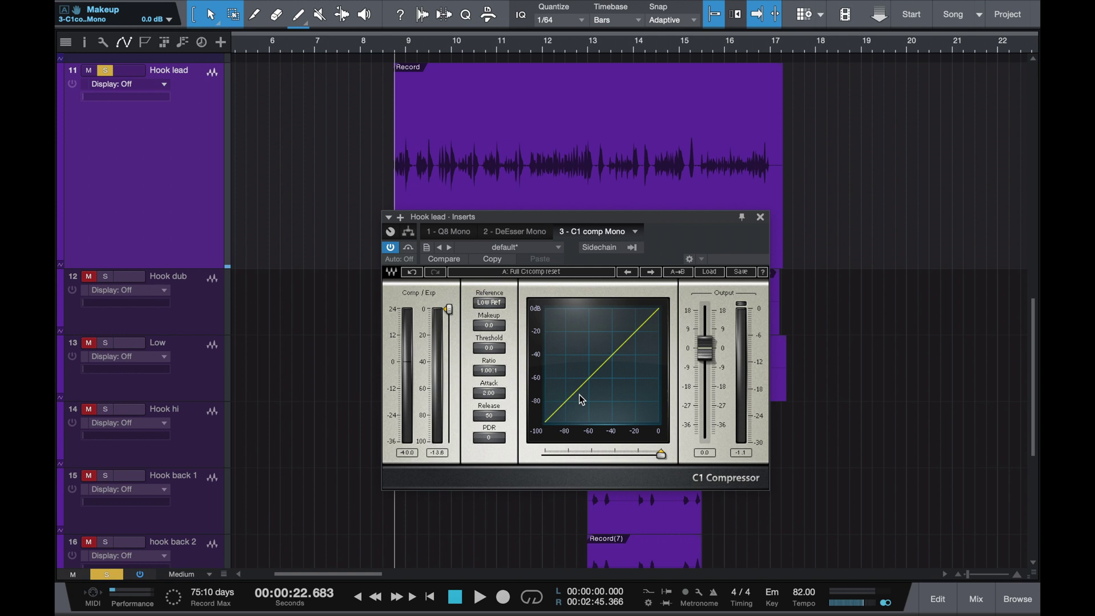
{"action": "left_click", "coordinate": [493, 303]}
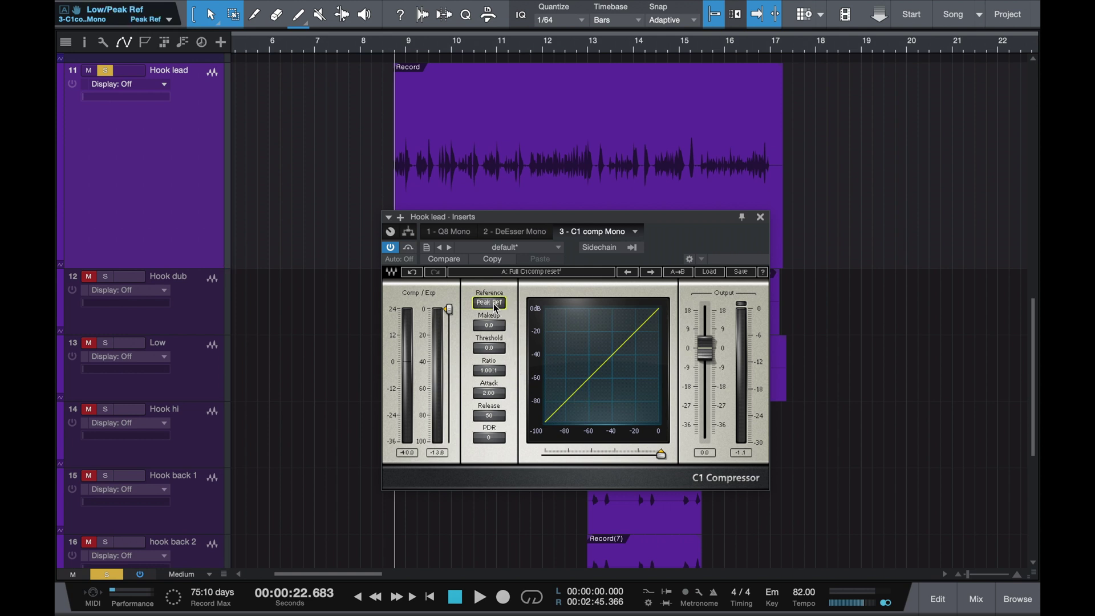
{"action": "left_click", "coordinate": [494, 303]}
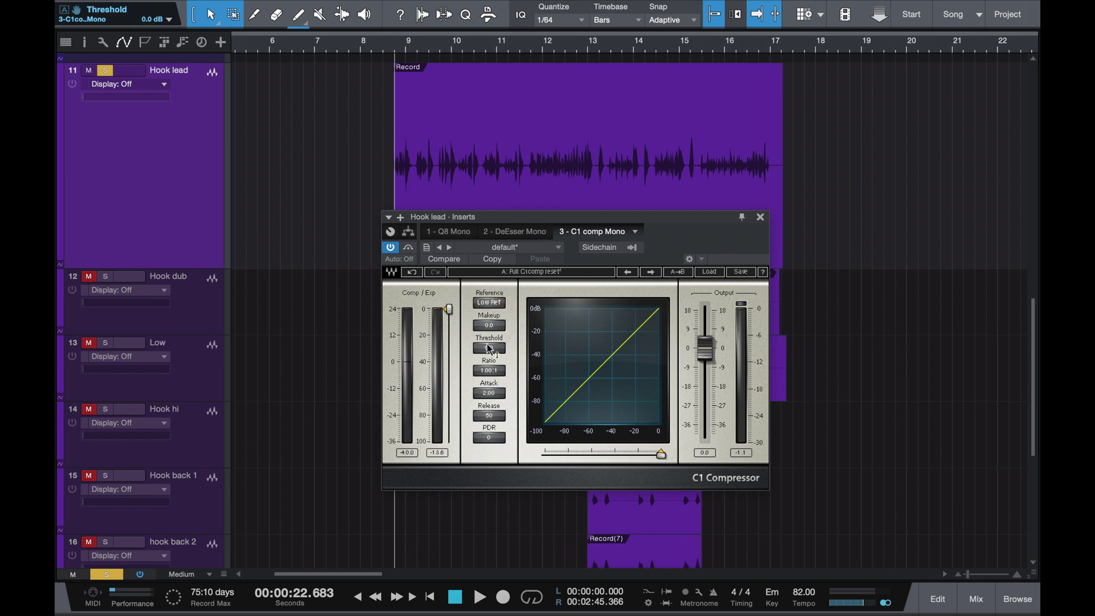
- Try makeup gain at 3.0 dB, return it to 0.0, and lower the threshold to -25.2 dB
{"action": "left_click", "coordinate": [492, 326]}
{"action": "mouse_move", "coordinate": [489, 325]}
{"action": "left_mouse_down"}
{"action": "mouse_move", "coordinate": [489, 310]}
{"action": "mouse_move", "coordinate": [488, 325]}
{"action": "left_mouse_up"}
{"action": "mouse_move", "coordinate": [488, 325]}
{"action": "left_mouse_down"}
{"action": "mouse_move", "coordinate": [497, 610]}
{"action": "mouse_move", "coordinate": [497, 356]}
{"action": "mouse_move", "coordinate": [498, 447]}
{"action": "left_mouse_up"}
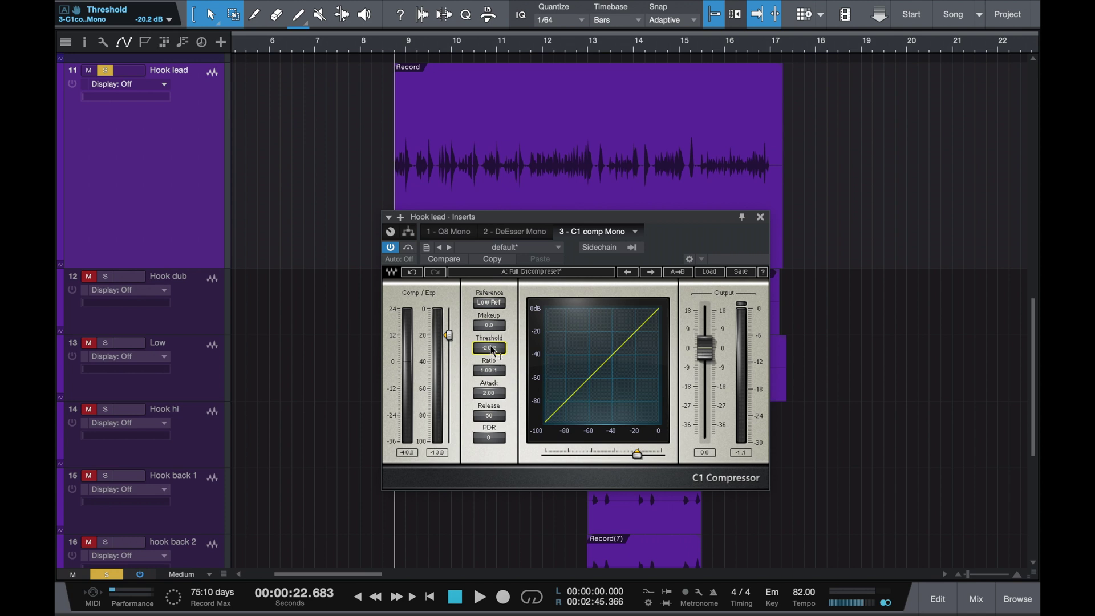
{"action": "mouse_move", "coordinate": [494, 355]}
{"action": "left_mouse_down"}
{"action": "mouse_move", "coordinate": [494, 329]}
{"action": "mouse_move", "coordinate": [494, 363]}
{"action": "mouse_move", "coordinate": [510, 351]}
{"action": "left_mouse_up"}
- Set the C1 ratio to 4.01:1 and the attack to 1000.00 ms
{"action": "left_click", "coordinate": [494, 374]}
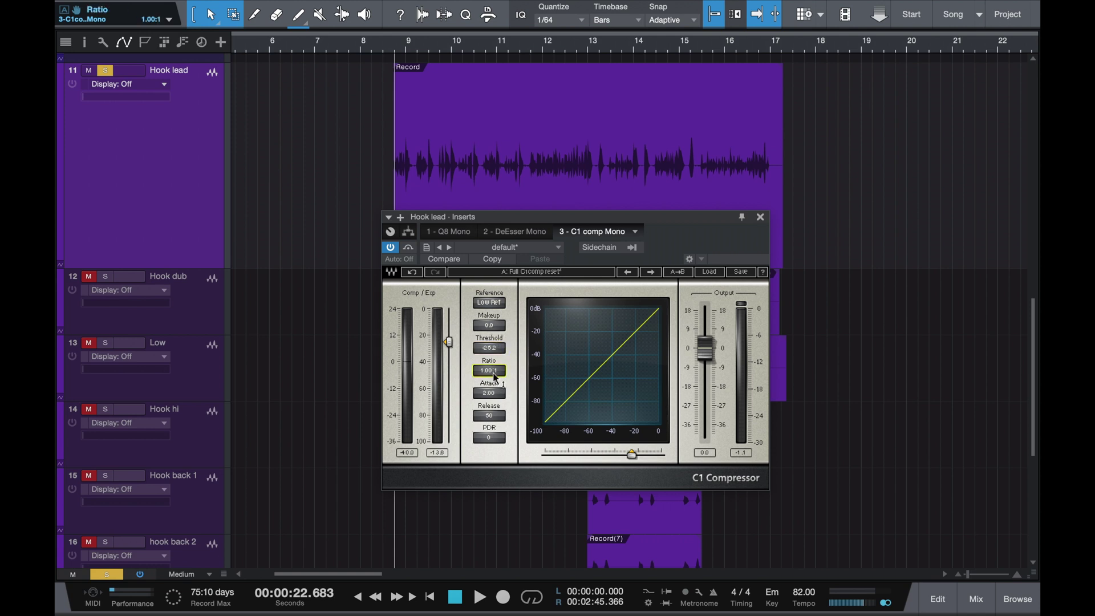
{"action": "mouse_move", "coordinate": [495, 377]}
{"action": "left_mouse_down"}
{"action": "mouse_move", "coordinate": [495, 330]}
{"action": "mouse_move", "coordinate": [494, 377]}
{"action": "left_mouse_up"}
{"action": "mouse_move", "coordinate": [489, 370]}
{"action": "left_mouse_down"}
{"action": "mouse_move", "coordinate": [489, 402]}
{"action": "mouse_move", "coordinate": [489, 354]}
{"action": "left_mouse_up"}
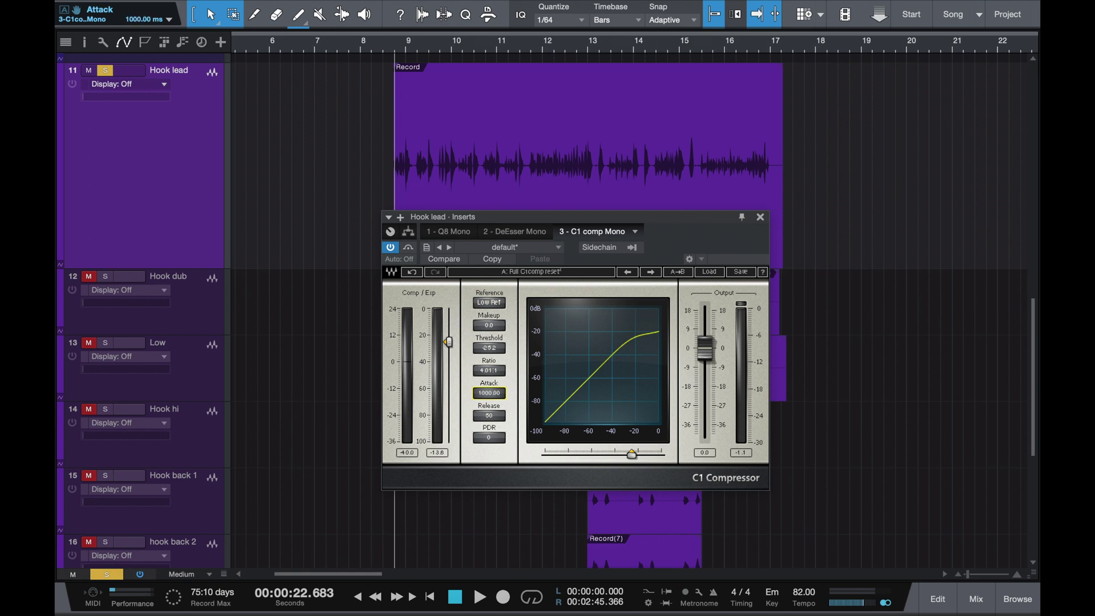
- Shorten the C1 attack to 20.65 ms and set the release to 45
{"action": "left_click", "coordinate": [486, 395]}
{"action": "left_click_drag", "start_coordinate": [486, 395], "coordinate": [486, 422]}
{"action": "left_click_drag", "start_coordinate": [486, 425], "coordinate": [486, 414]}
{"action": "left_click_drag", "start_coordinate": [498, 418], "coordinate": [489, 409]}
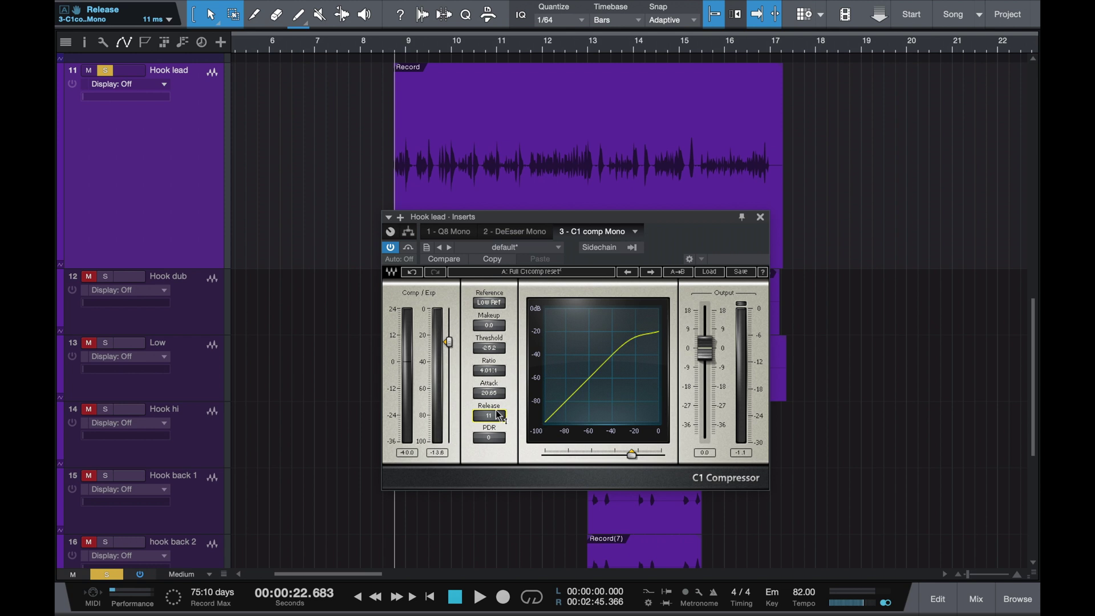
{"action": "left_click_drag", "start_coordinate": [500, 415], "coordinate": [500, 414]}
{"action": "scroll", "coordinate": [426, 127], "scroll_direction": "up", "scroll_amount": 3}
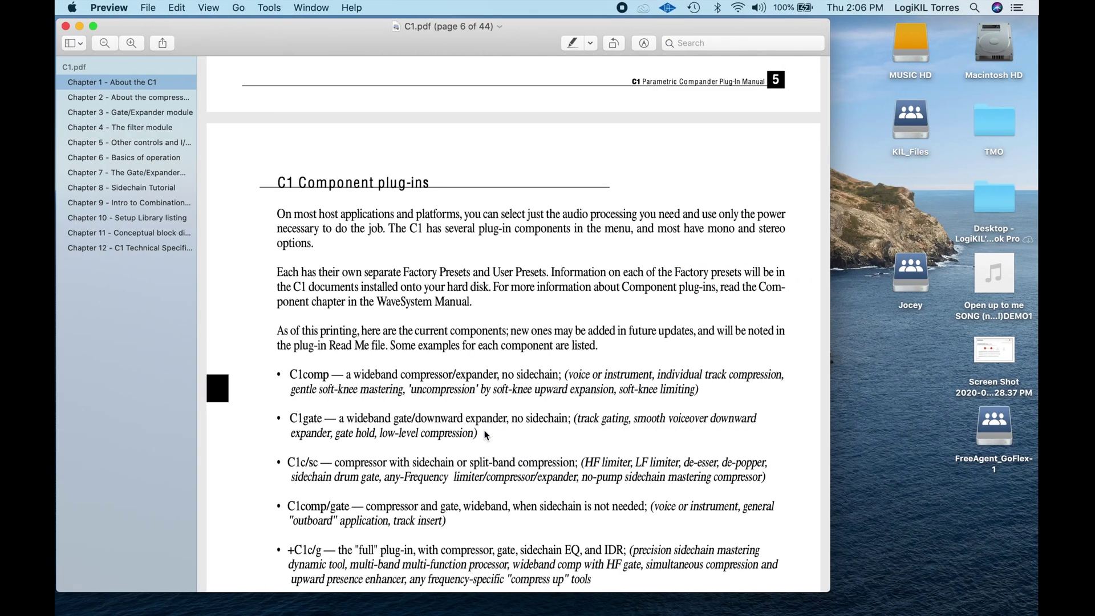
- Read the Attack, Release and PDR sections on page 9, then try raising PDR to 135
{"action": "scroll", "coordinate": [484, 430], "scroll_direction": "down", "scroll_amount": 20}
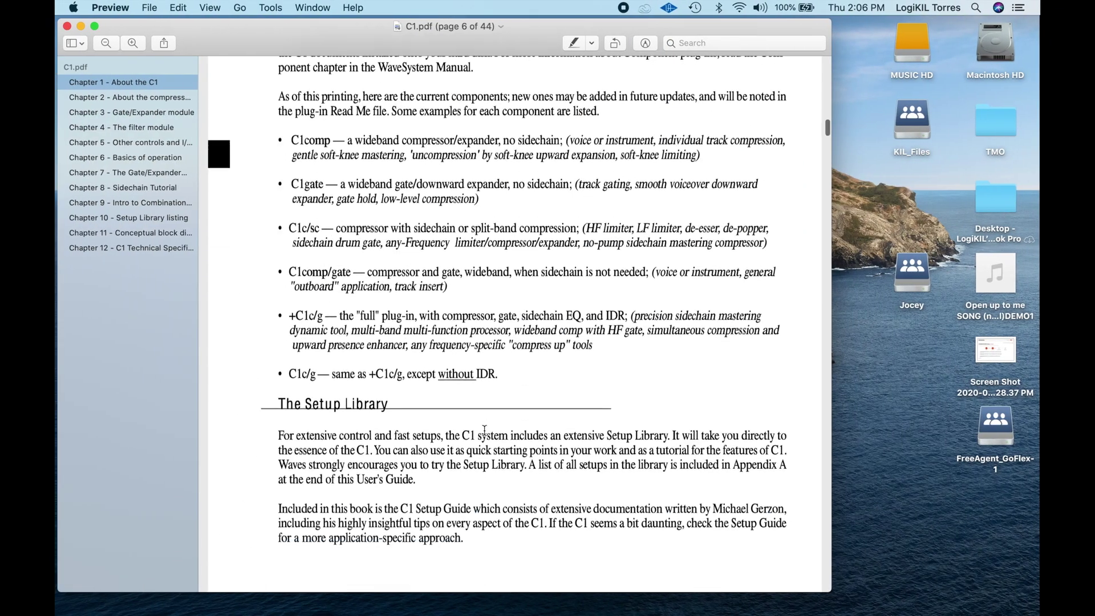
{"action": "scroll", "coordinate": [484, 430], "scroll_direction": "down", "scroll_amount": 15}
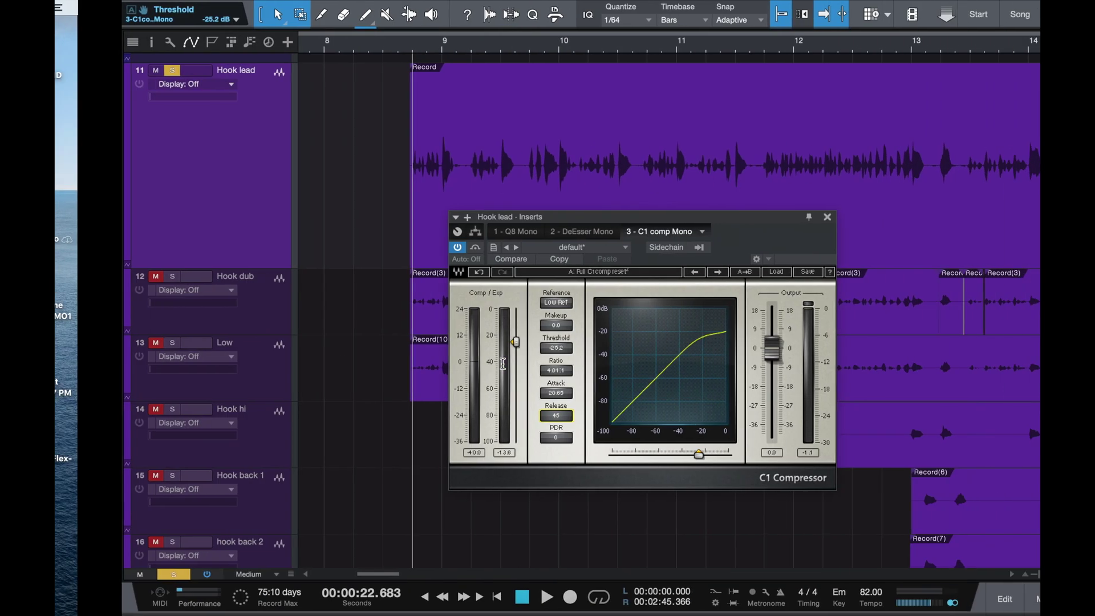
{"action": "left_click_drag", "start_coordinate": [556, 438], "coordinate": [556, 432]}
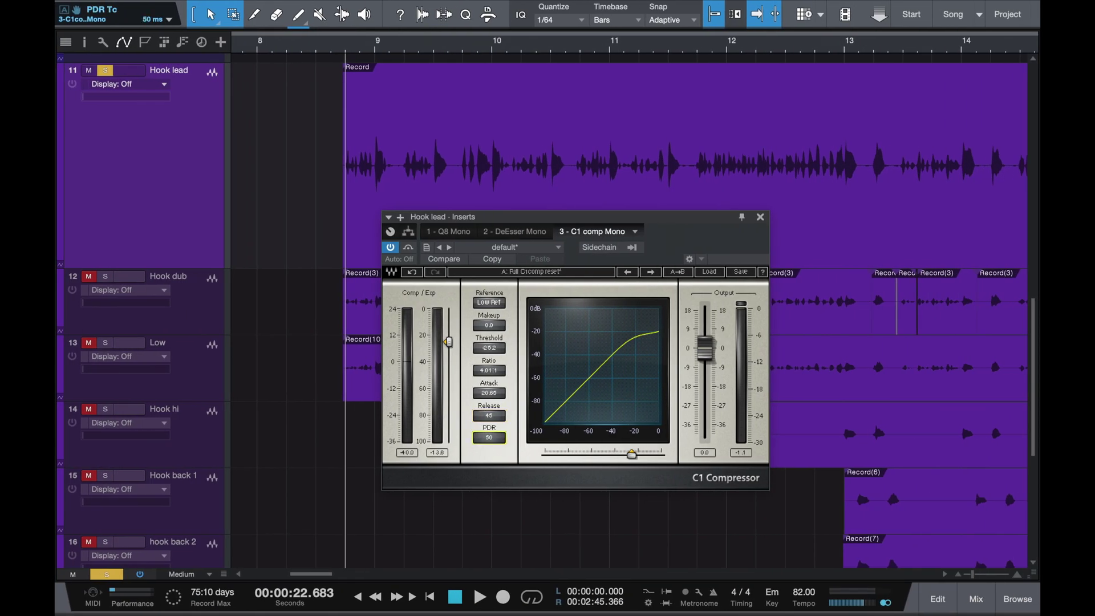
{"action": "left_click_drag", "start_coordinate": [489, 432], "coordinate": [489, 427]}
- Reset PDR to 0 and audition the Hook lead while nudging the release to about 48 ms
{"action": "left_click_drag", "start_coordinate": [490, 437], "coordinate": [495, 445]}
{"action": "key", "text": "space"}
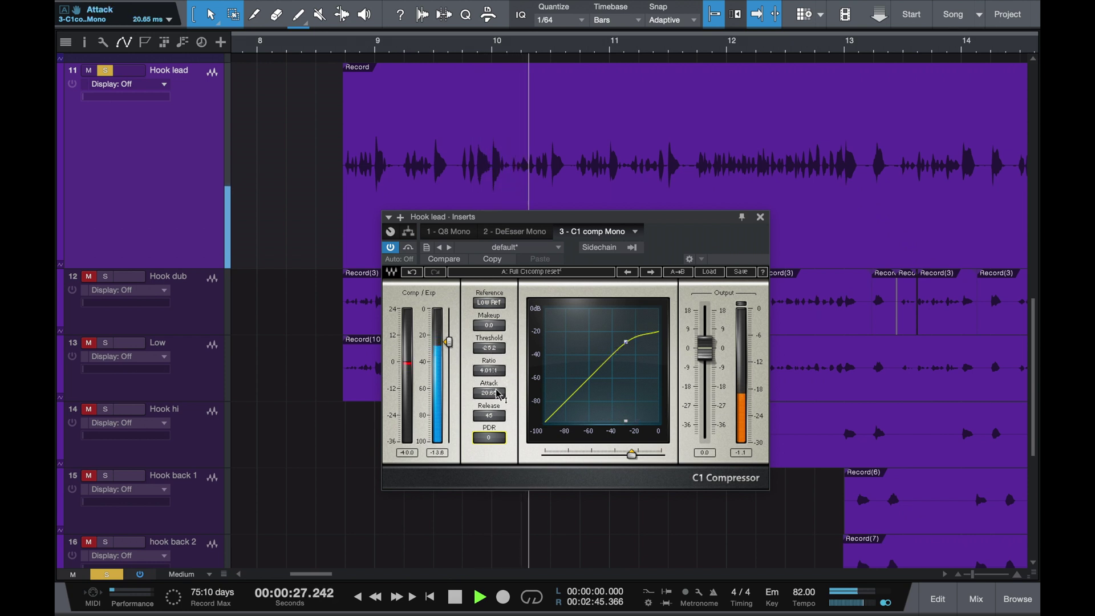
{"action": "left_click_drag", "start_coordinate": [489, 415], "coordinate": [488, 412]}
{"action": "key", "text": "space"}
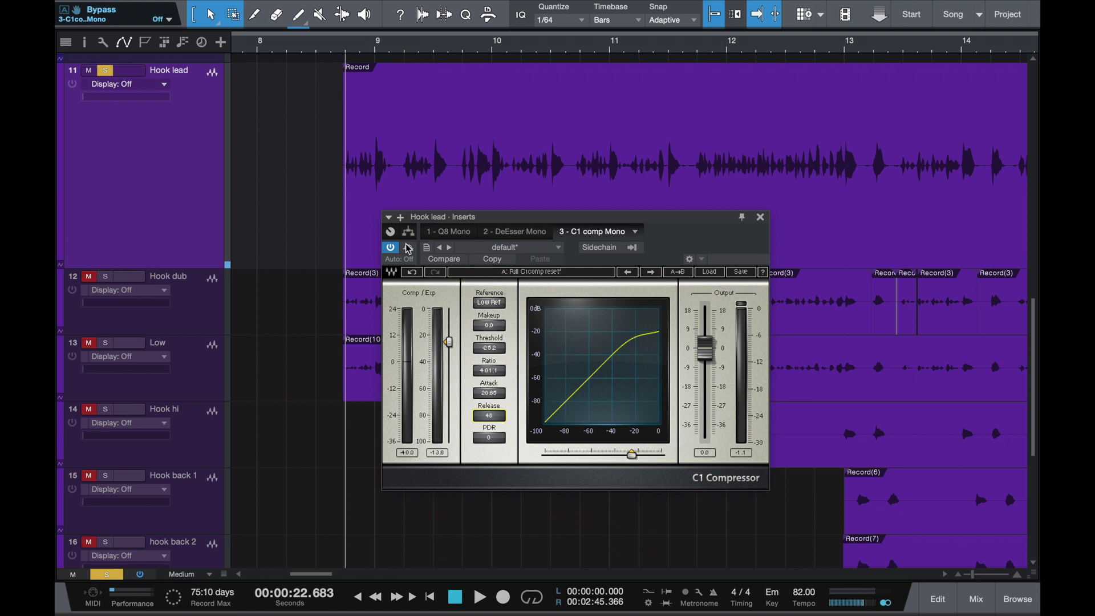
- Compare the Hook lead with the C1 bypassed and re-enabled during playback
{"action": "left_click", "coordinate": [391, 247]}
{"action": "key", "text": "space"}
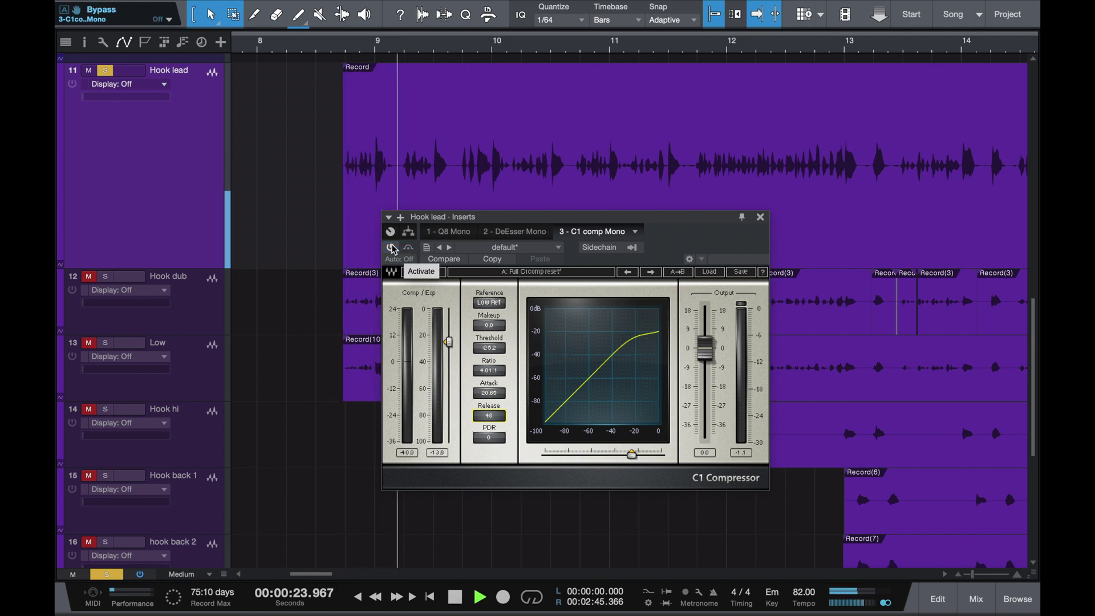
{"action": "key", "text": "space"}
{"action": "left_click", "coordinate": [392, 248]}
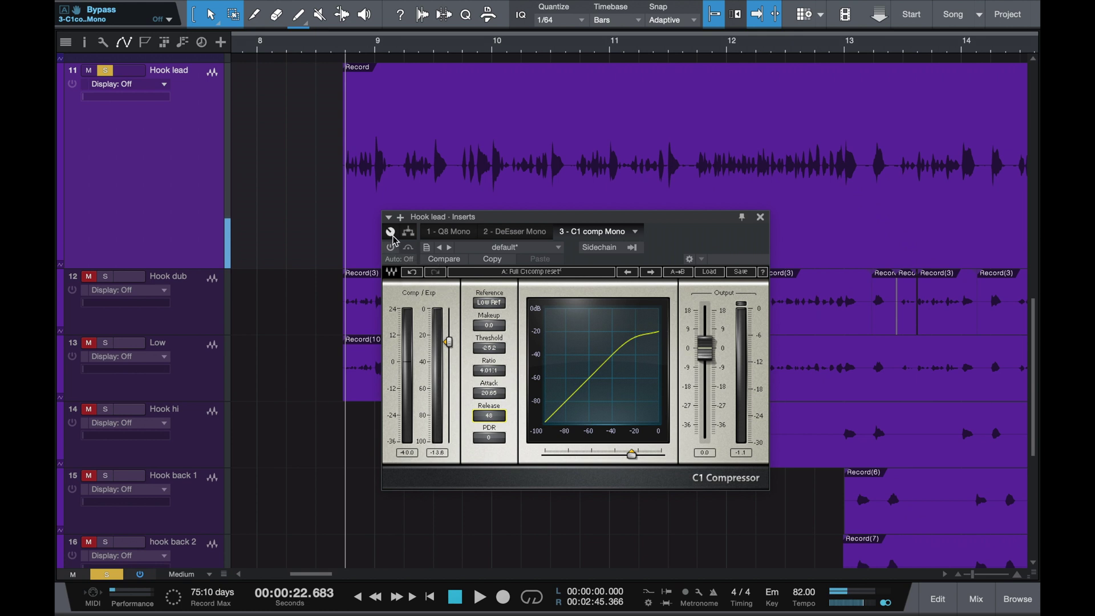
{"action": "key", "text": "space"}
{"action": "key", "text": "space"}
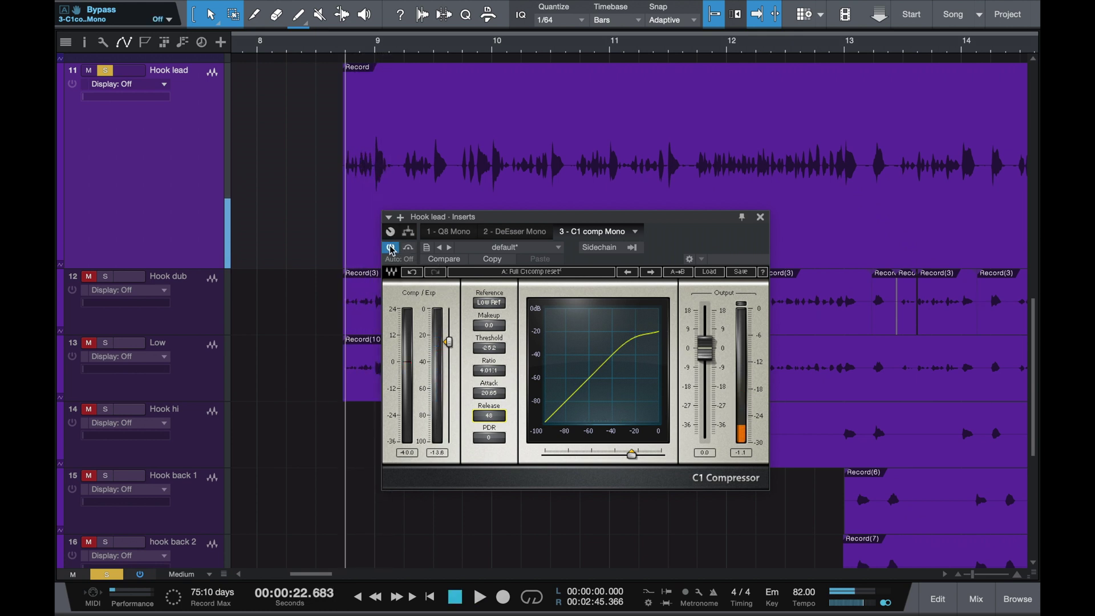
- Shorten the attack to 4.47 ms and settle the threshold at -22.0 dB while auditioning
{"action": "mouse_move", "coordinate": [489, 393]}
{"action": "left_mouse_down"}
{"action": "mouse_move", "coordinate": [489, 416]}
{"action": "mouse_move", "coordinate": [497, 408]}
{"action": "left_mouse_up"}
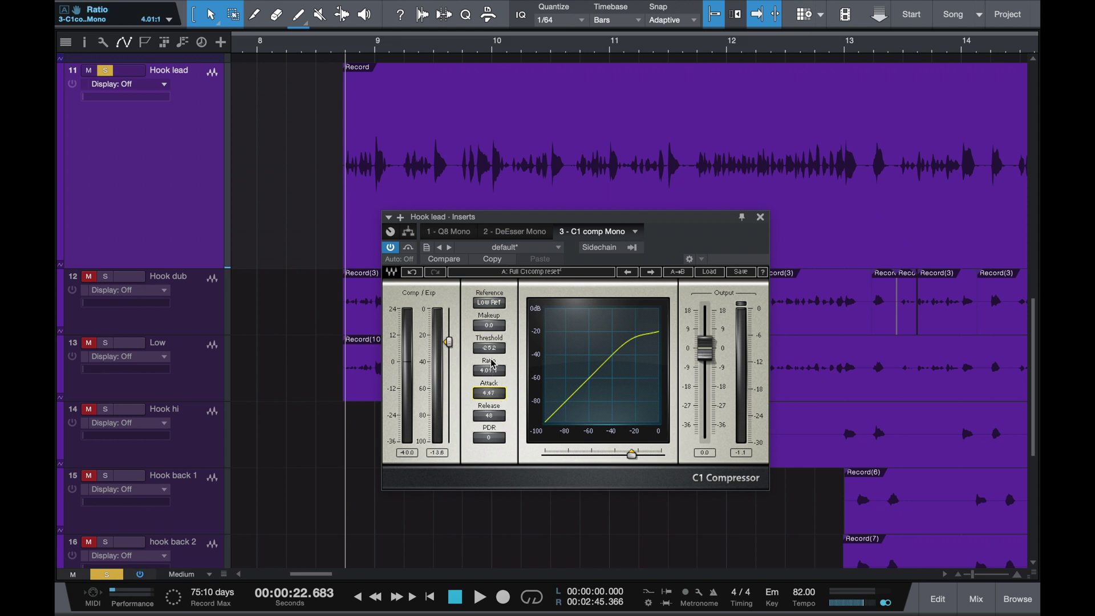
{"action": "mouse_move", "coordinate": [490, 348]}
{"action": "left_mouse_down"}
{"action": "mouse_move", "coordinate": [489, 365]}
{"action": "mouse_move", "coordinate": [489, 330]}
{"action": "left_mouse_up"}
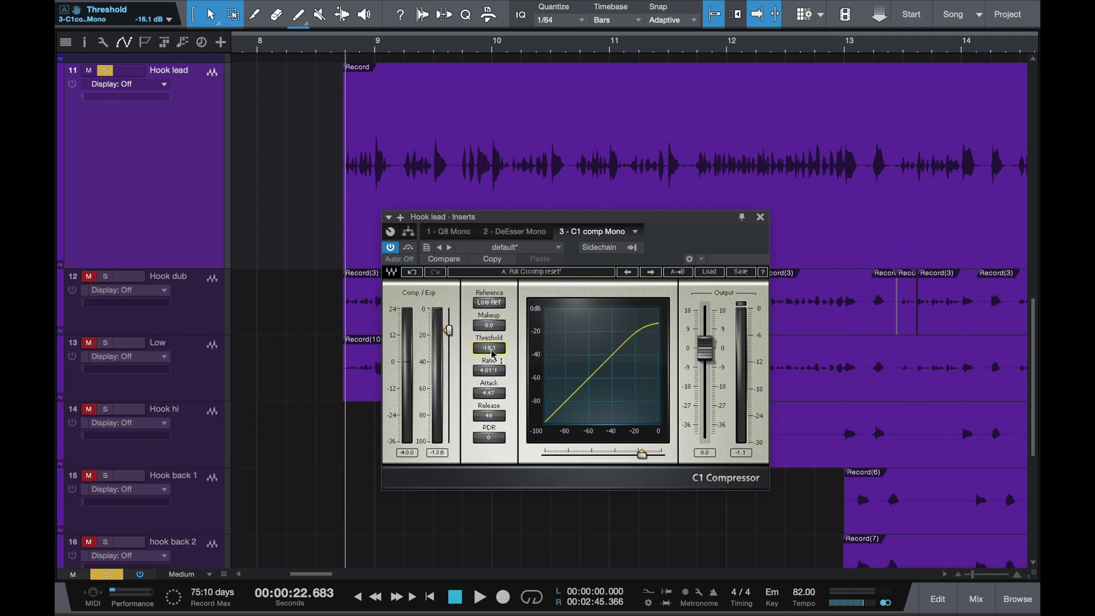
{"action": "key", "text": "space"}
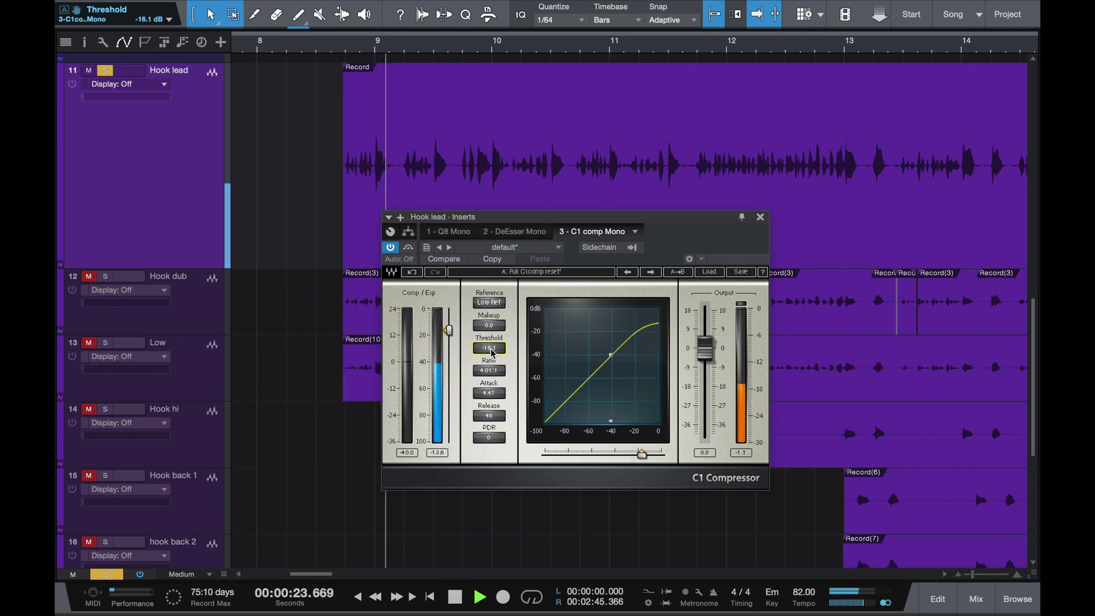
{"action": "key", "text": "space"}
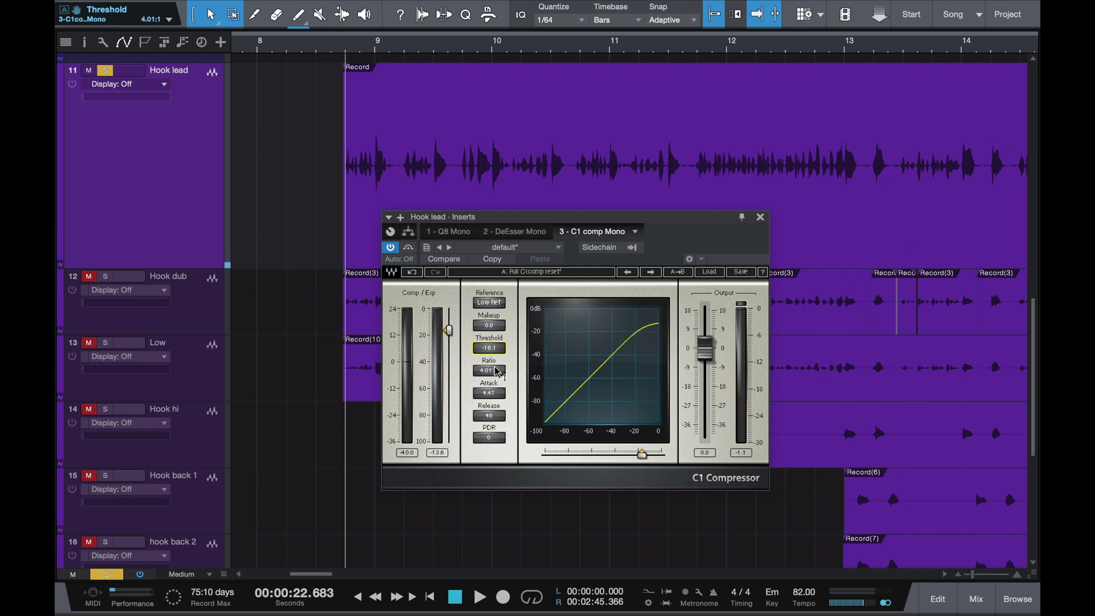
{"action": "left_click_drag", "start_coordinate": [494, 353], "coordinate": [494, 363]}
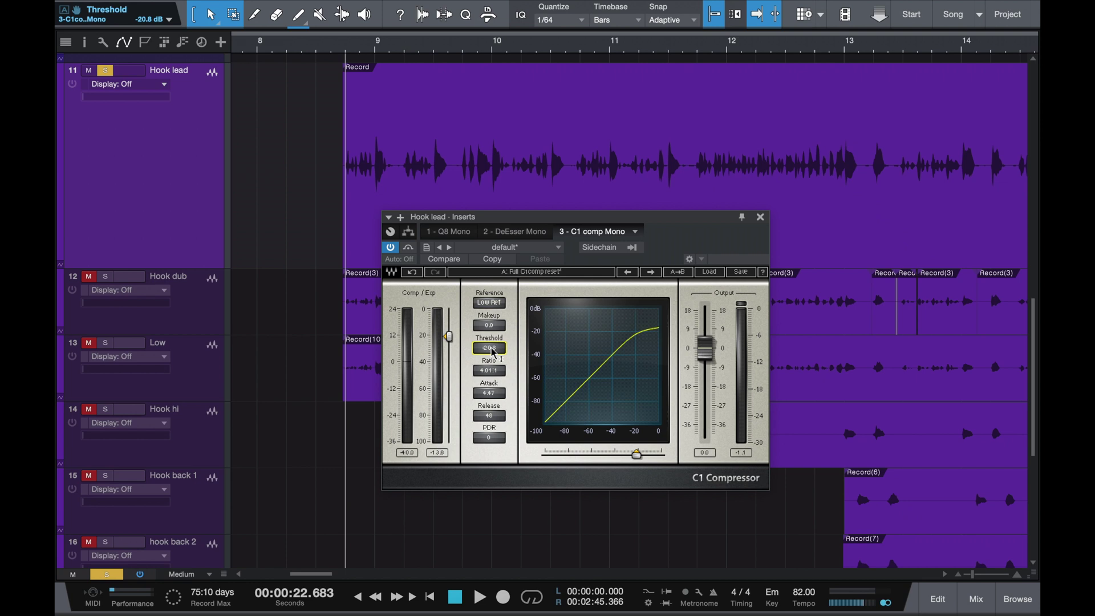
{"action": "key", "text": "space"}
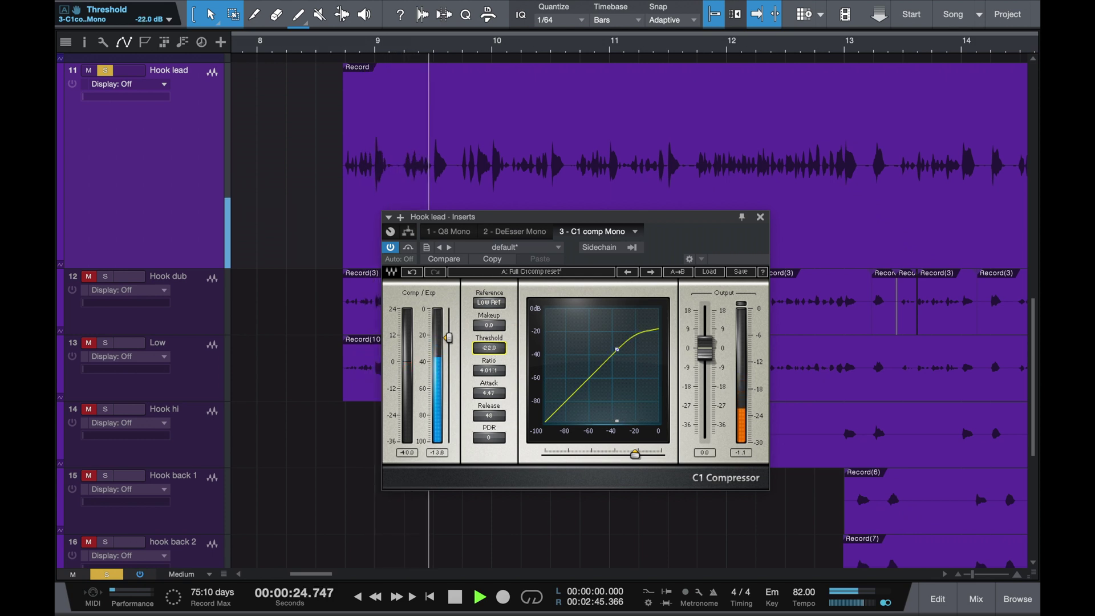
- Lower the C1 threshold on the Hook lead to about -30 dB and audition it
{"action": "key", "text": "space"}
{"action": "left_click_drag", "start_coordinate": [494, 362], "coordinate": [494, 445]}
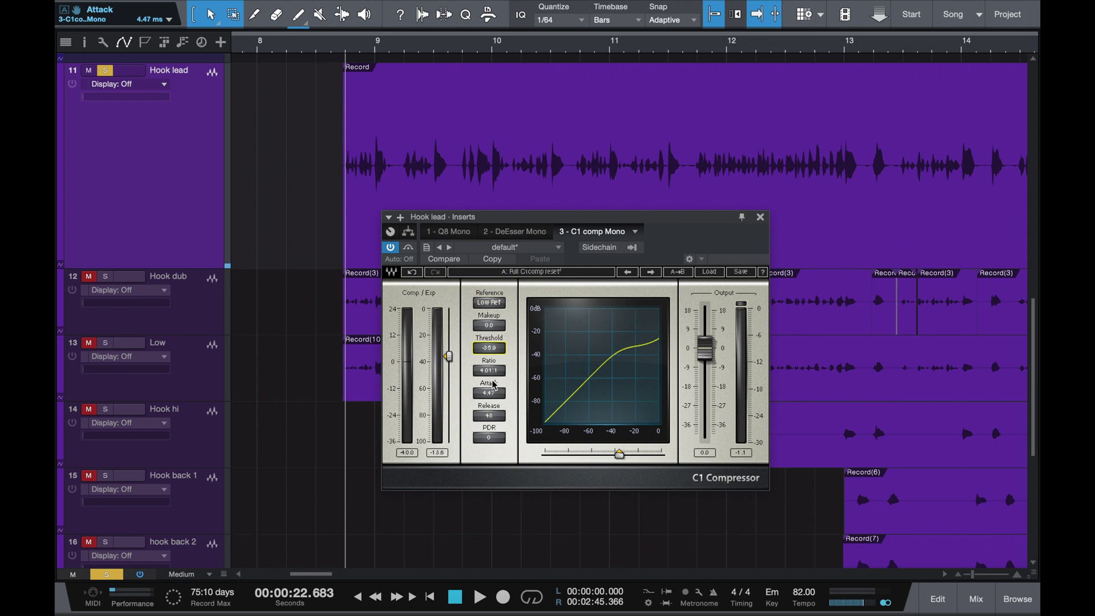
{"action": "key", "text": "space"}
- Try C1 attack times from about 1 ms to 12 ms while replaying the vocal
{"action": "left_click_drag", "start_coordinate": [493, 400], "coordinate": [493, 444]}
{"action": "key", "text": "space"}
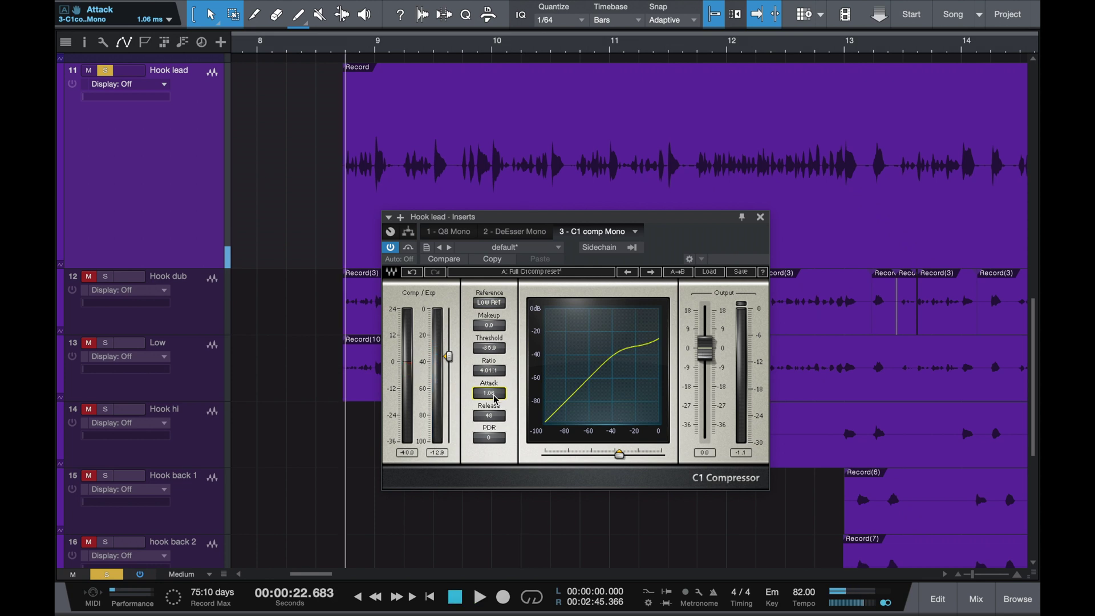
{"action": "key", "text": "space"}
{"action": "left_click_drag", "start_coordinate": [494, 399], "coordinate": [495, 360]}
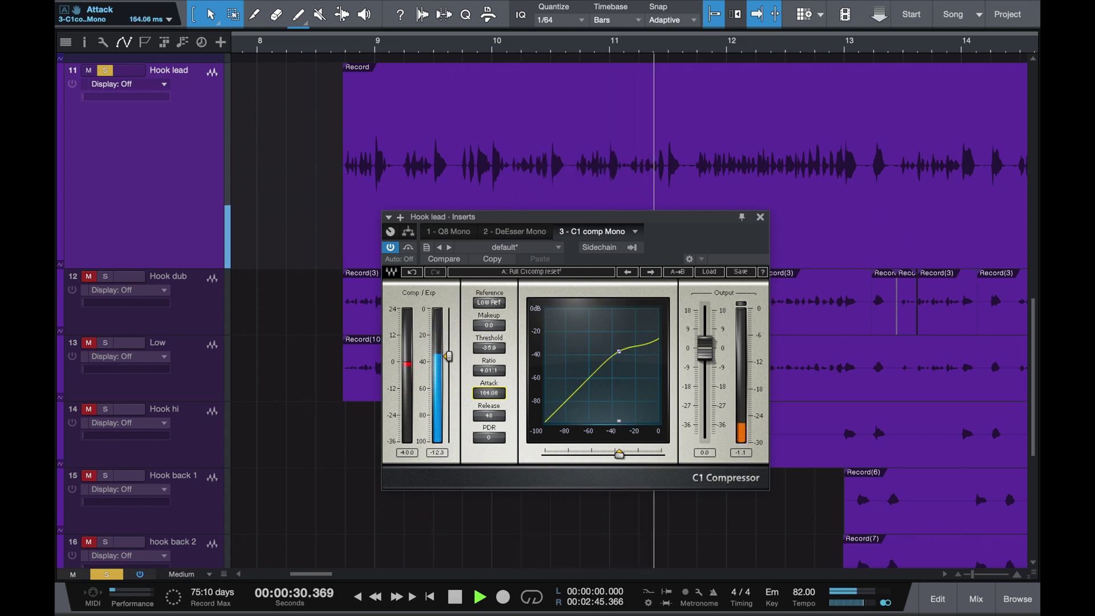
{"action": "key", "text": "space"}
{"action": "left_click_drag", "start_coordinate": [495, 398], "coordinate": [495, 417]}
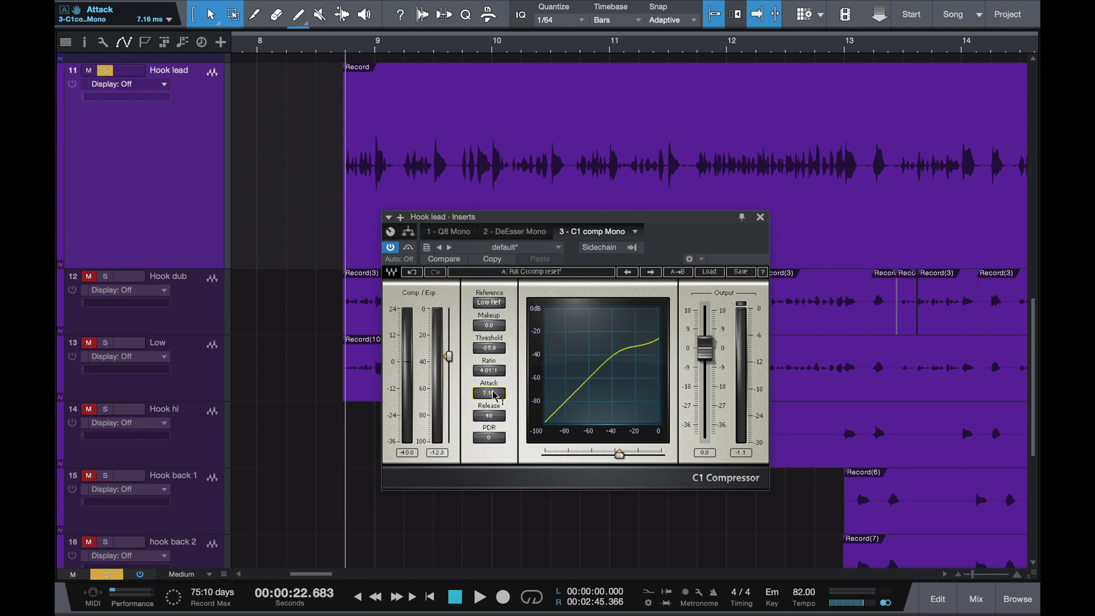
{"action": "left_click_drag", "start_coordinate": [495, 396], "coordinate": [489, 394]}
{"action": "scroll", "coordinate": [376, 149], "scroll_direction": "up", "scroll_amount": 3}
{"action": "scroll", "coordinate": [376, 150], "scroll_direction": "up", "scroll_amount": 1}
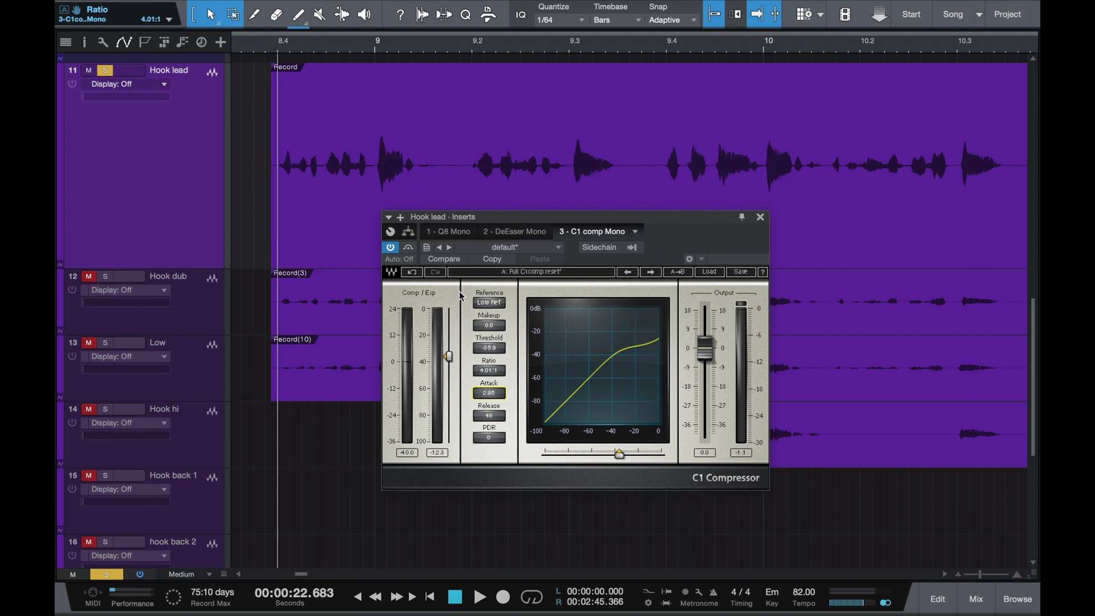
- Set the C1 attack to 12.59 ms and release to 3311 ms, then replay the Hook lead
{"action": "mouse_move", "coordinate": [488, 393]}
{"action": "left_mouse_down"}
{"action": "mouse_move", "coordinate": [488, 374]}
{"action": "mouse_move", "coordinate": [488, 408]}
{"action": "mouse_move", "coordinate": [489, 382]}
{"action": "left_mouse_up"}
{"action": "key", "text": "space"}
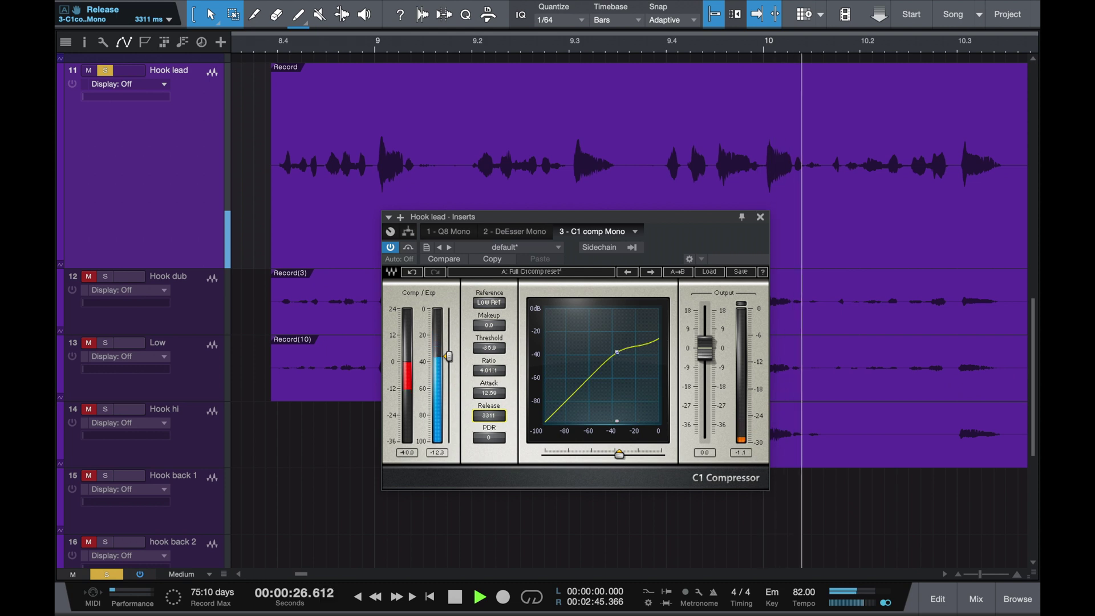
{"action": "key", "text": "space"}
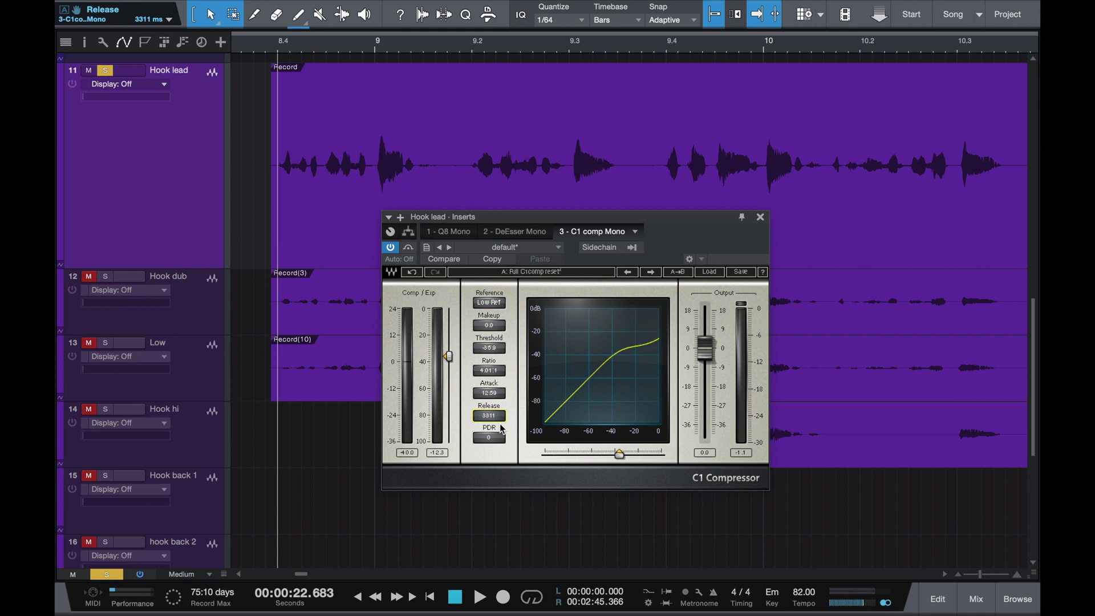
{"action": "key", "text": "space"}
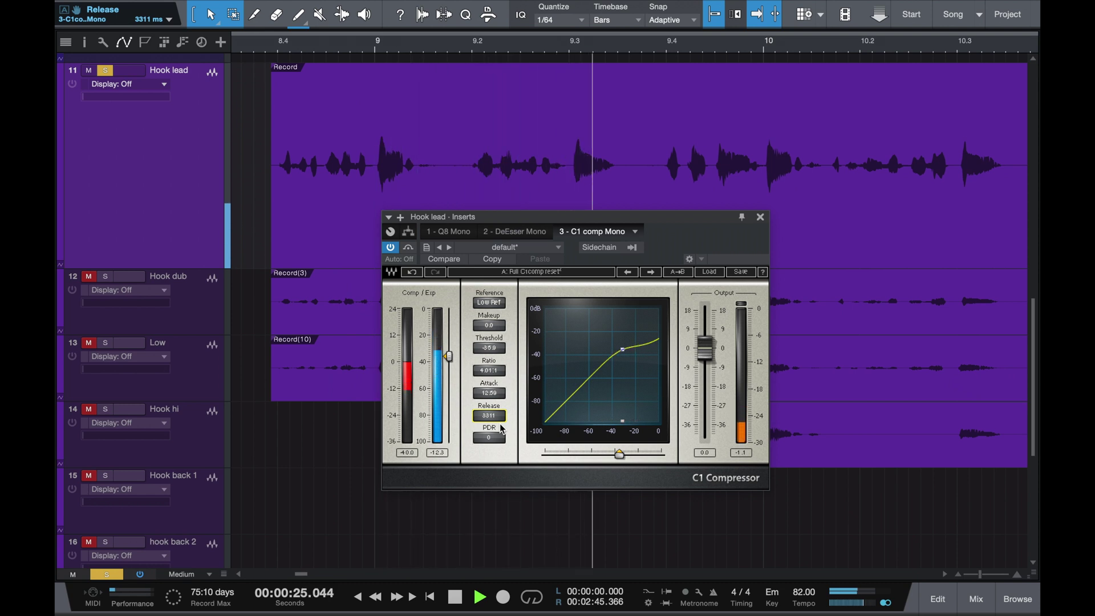
- Raise the C1 makeup gain to about 3 dB, reset the input peak meter, and audition
{"action": "key", "text": "space"}
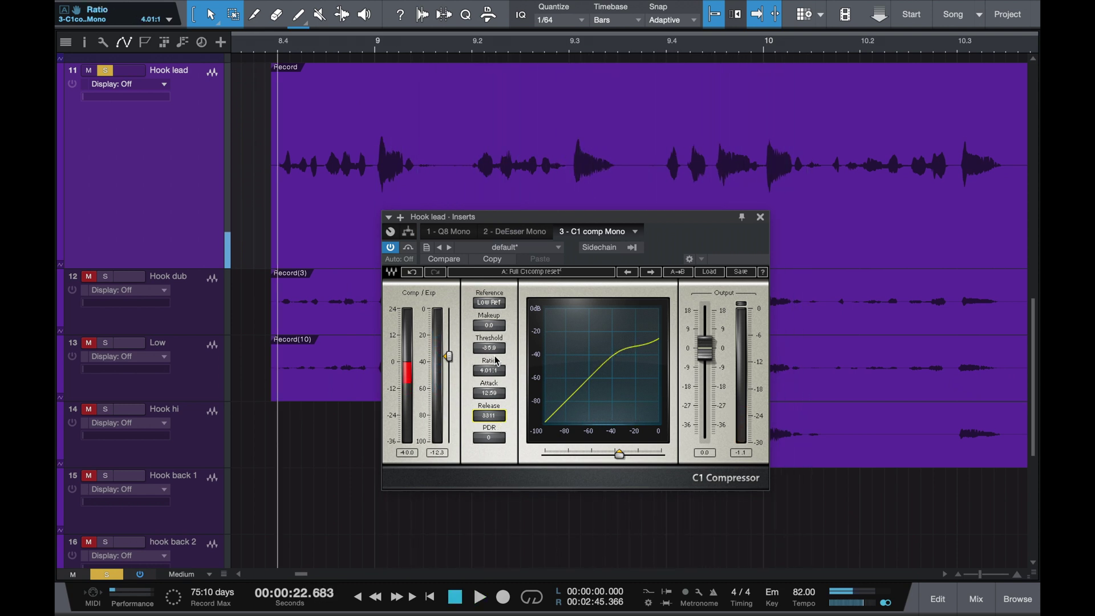
{"action": "left_click_drag", "start_coordinate": [489, 325], "coordinate": [489, 316]}
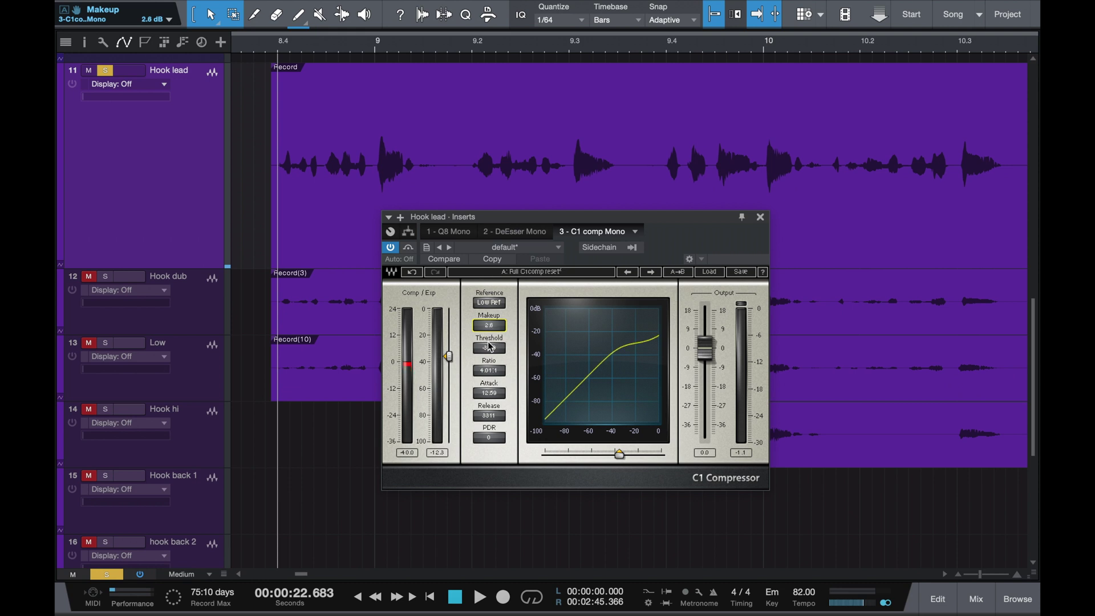
{"action": "left_click", "coordinate": [407, 453]}
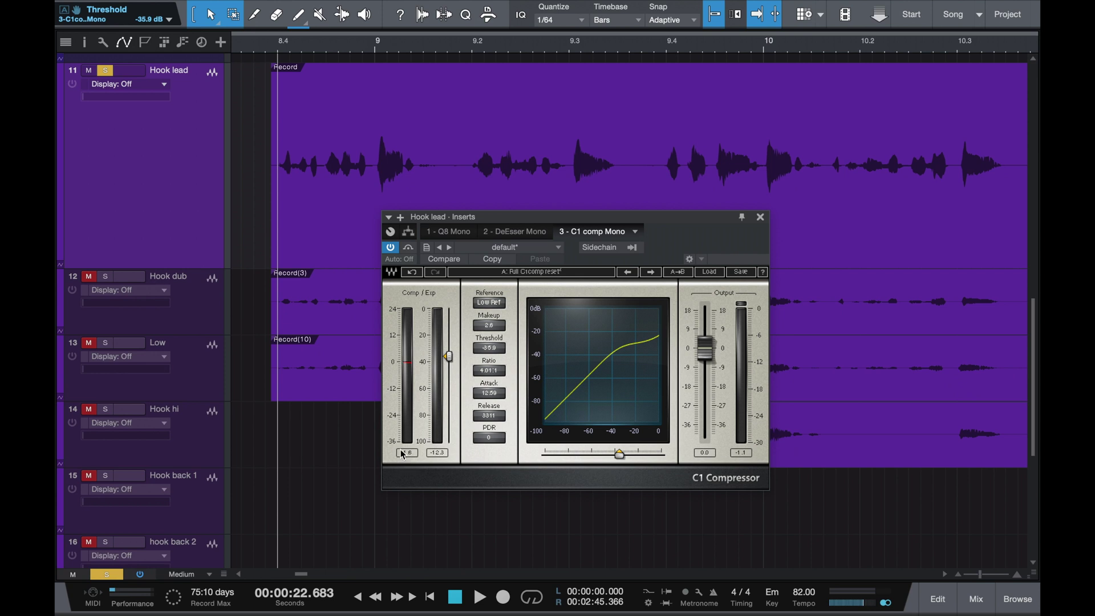
{"action": "key", "text": "space"}
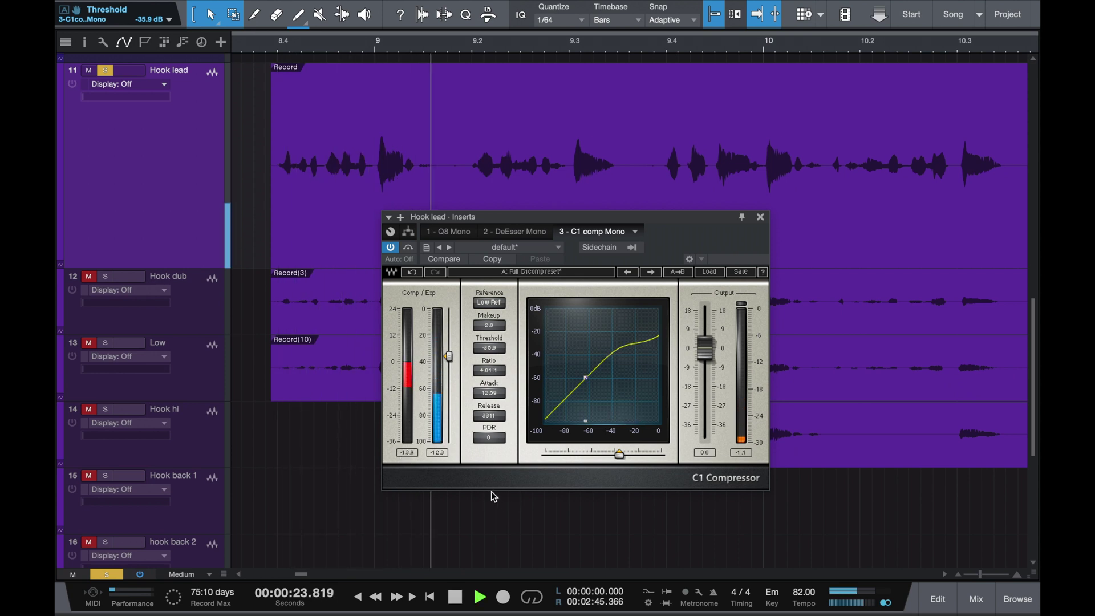
{"action": "key", "text": "space"}
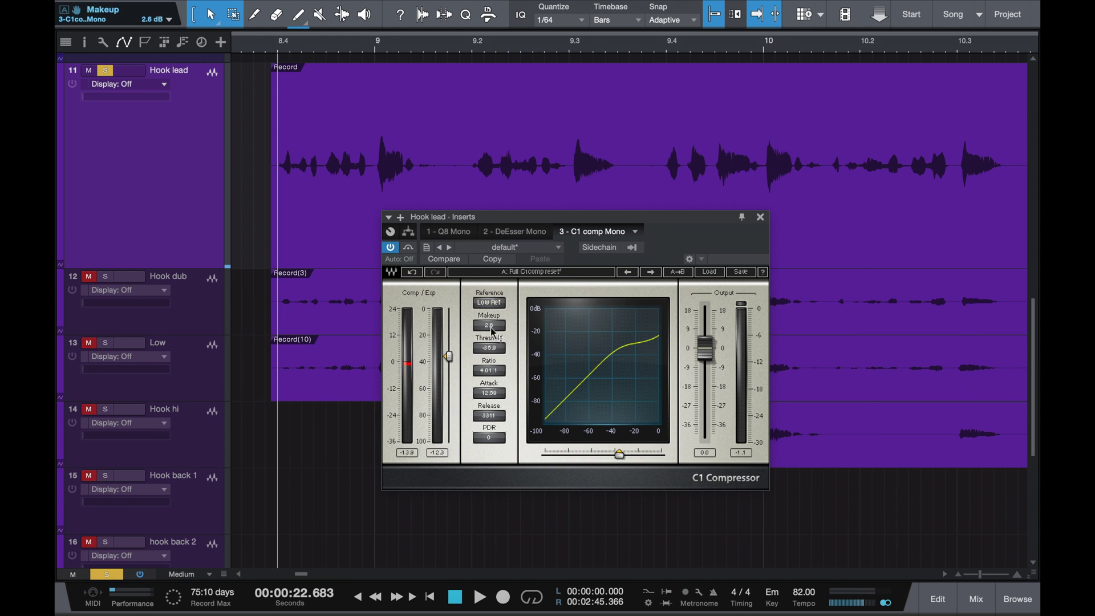
- Raise makeup gain to 13.8 dB and compare it against the bypassed compressor
{"action": "left_click_drag", "start_coordinate": [493, 332], "coordinate": [493, 275]}
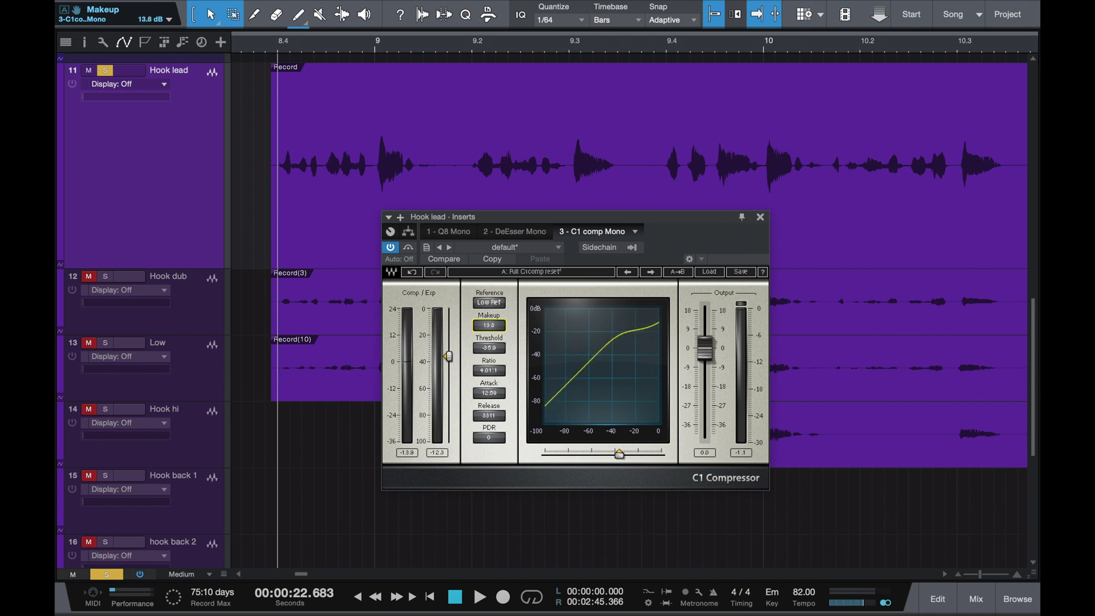
{"action": "key", "text": "space"}
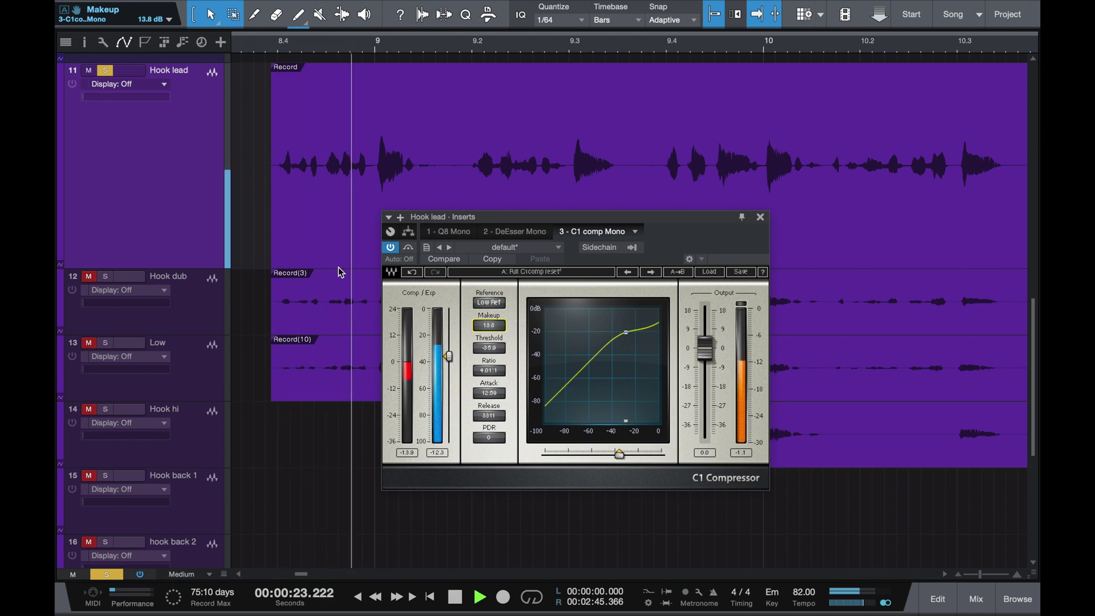
{"action": "left_click", "coordinate": [391, 248]}
{"action": "key", "text": "space"}
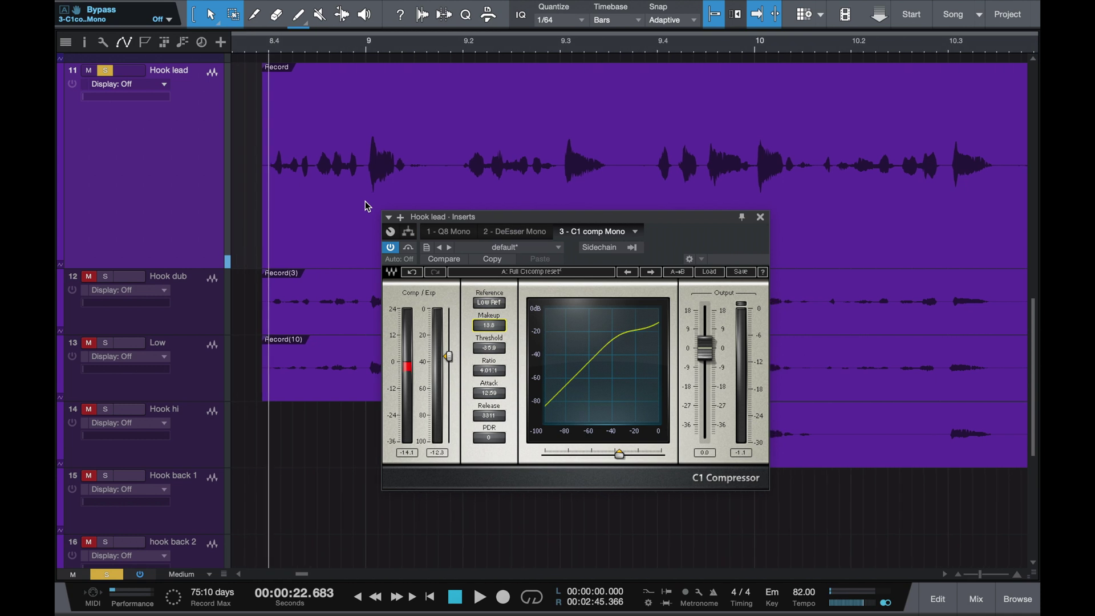
{"action": "left_click", "coordinate": [257, 49]}
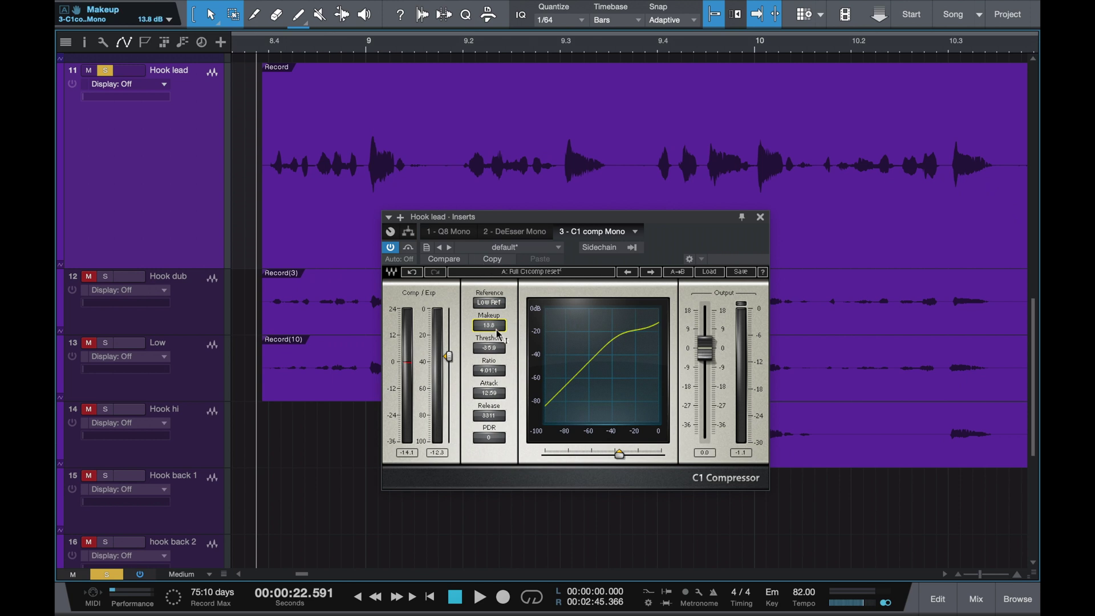
- Lower the makeup gain and shorten the C1 release to 23 ms while playing back
{"action": "mouse_move", "coordinate": [493, 332]}
{"action": "left_mouse_down"}
{"action": "mouse_move", "coordinate": [493, 388]}
{"action": "mouse_move", "coordinate": [489, 323]}
{"action": "left_mouse_up"}
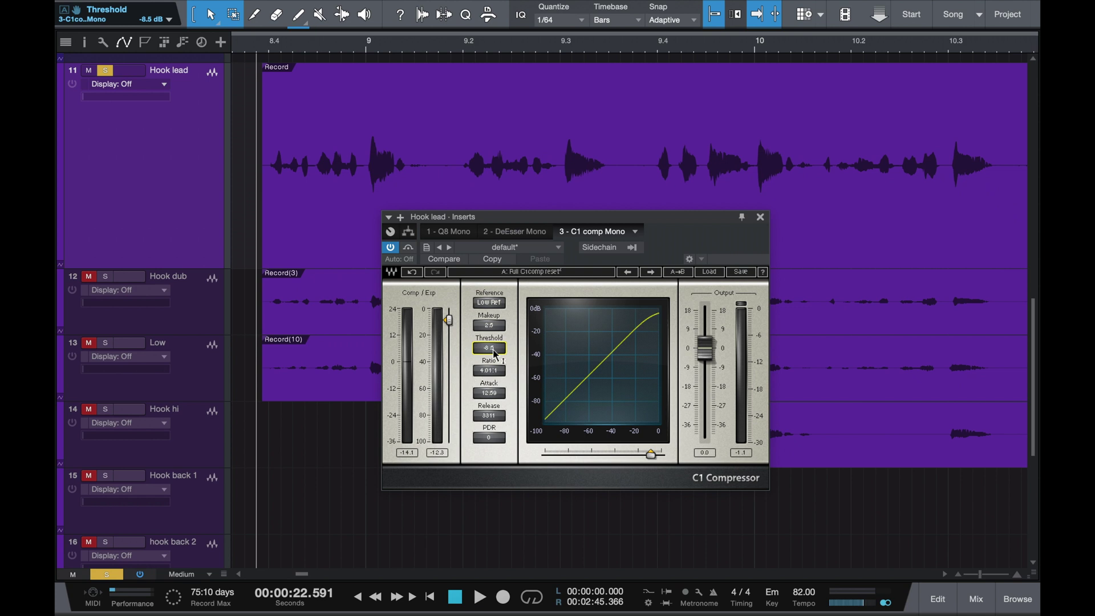
{"action": "left_click_drag", "start_coordinate": [488, 415], "coordinate": [488, 436]}
{"action": "key", "text": "space"}
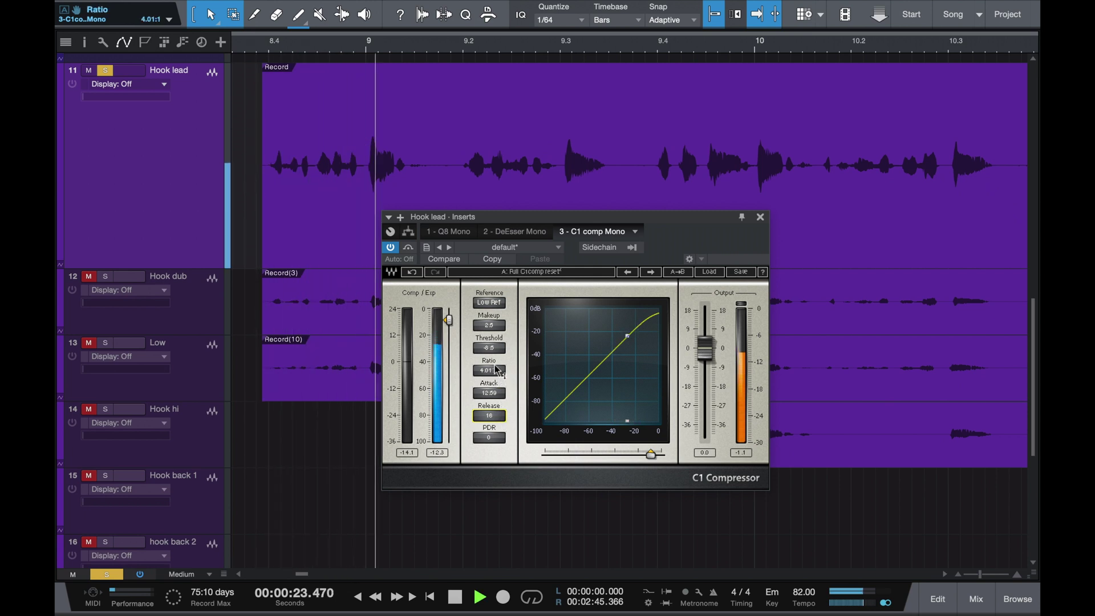
{"action": "left_click_drag", "start_coordinate": [494, 352], "coordinate": [493, 365]}
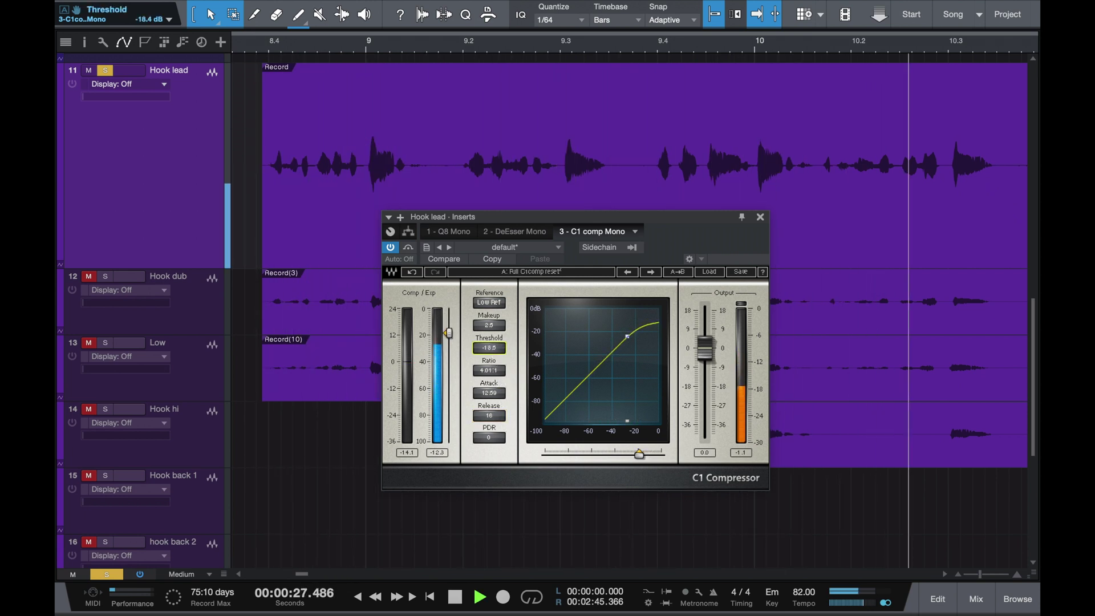
{"action": "left_click_drag", "start_coordinate": [494, 418], "coordinate": [496, 415]}
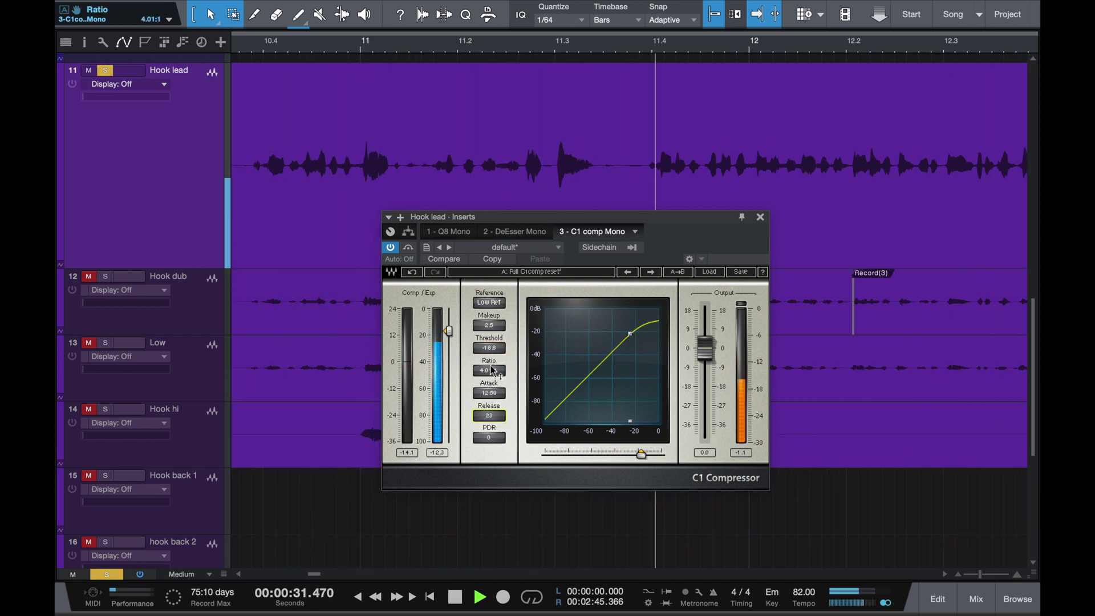
- Sweep the threshold between -20 and -30 dB, settling at -25.0 dB with about 7.5 dB makeup
{"action": "left_click_drag", "start_coordinate": [491, 348], "coordinate": [497, 394]}
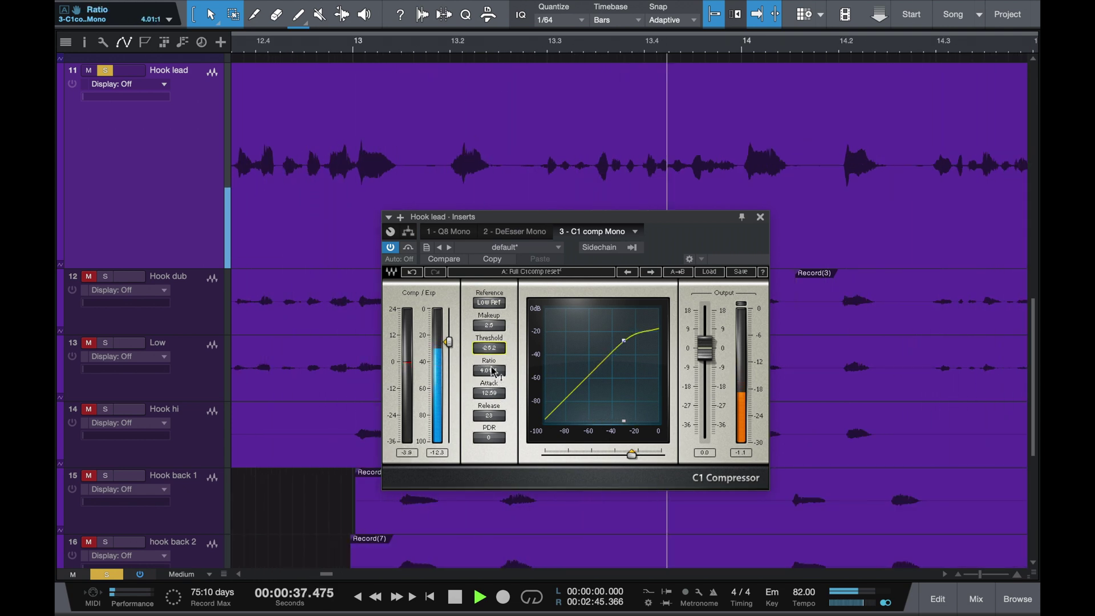
{"action": "left_click_drag", "start_coordinate": [490, 348], "coordinate": [489, 365]}
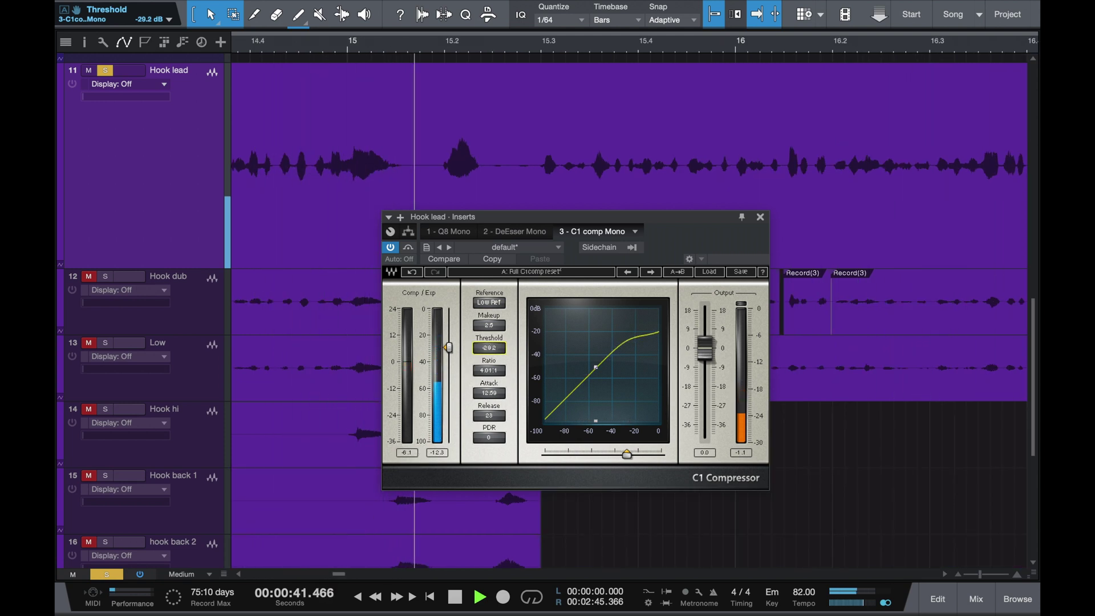
{"action": "left_click_drag", "start_coordinate": [489, 347], "coordinate": [489, 302]}
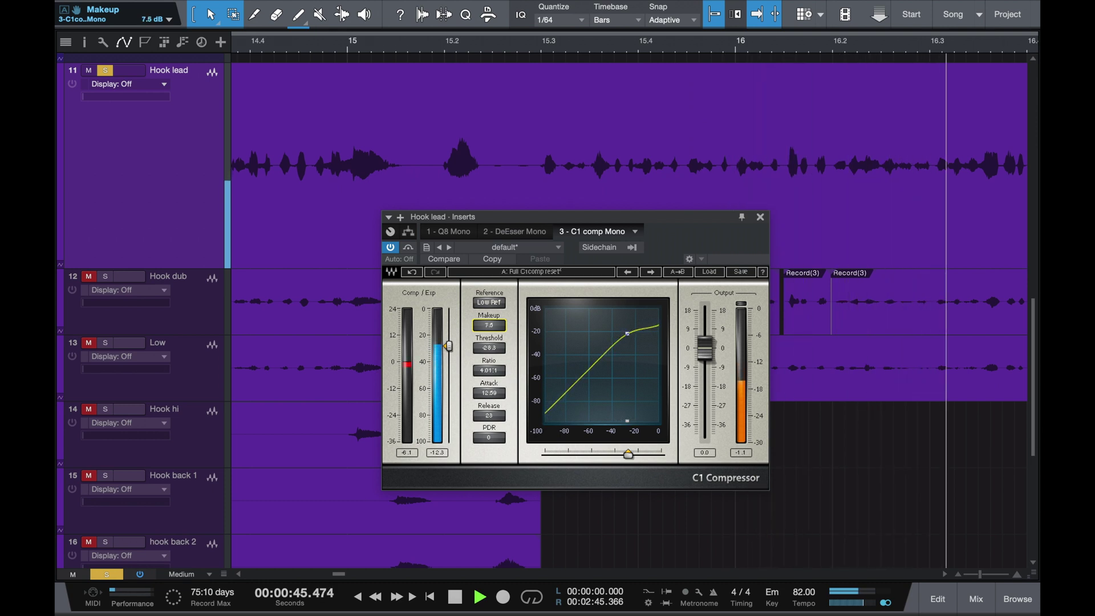
{"action": "key", "text": "space"}
{"action": "key", "text": "space"}
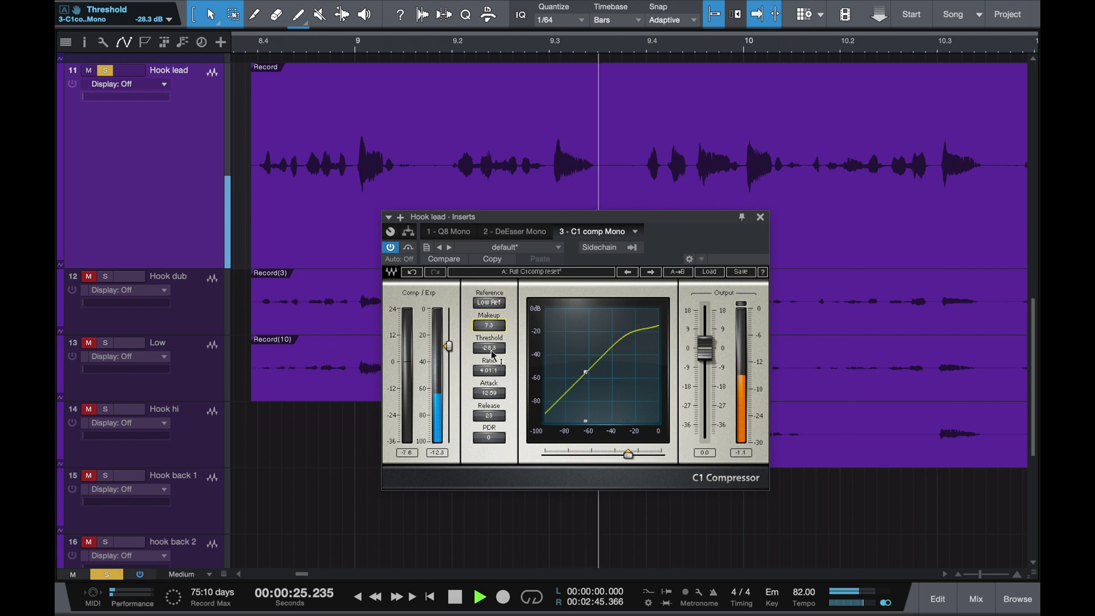
{"action": "left_click_drag", "start_coordinate": [448, 345], "coordinate": [449, 342]}
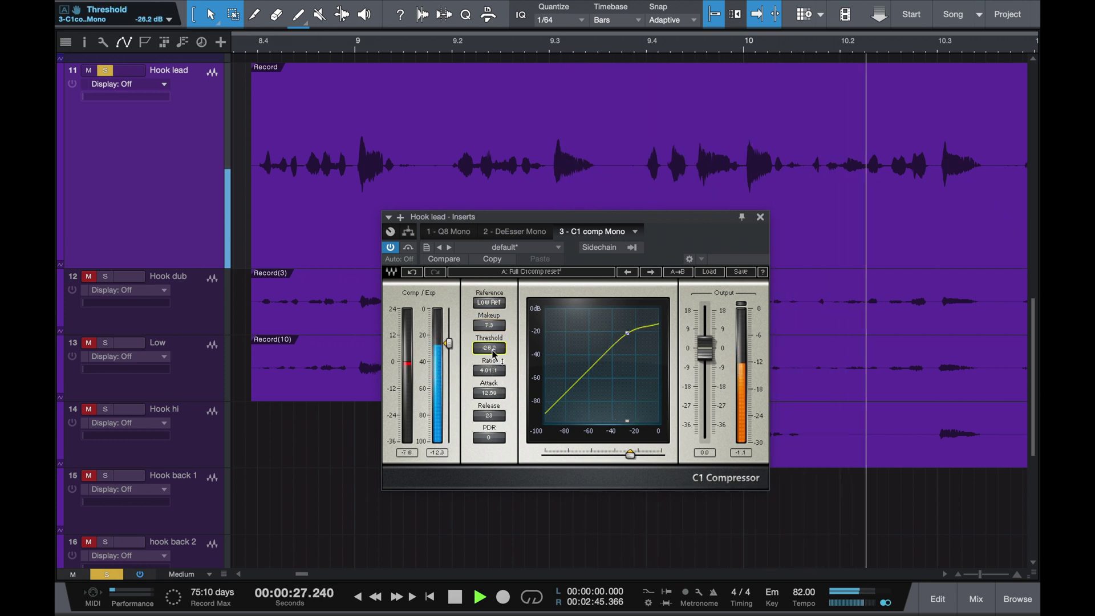
{"action": "scroll", "coordinate": [493, 349], "scroll_direction": "up", "scroll_amount": 1}
{"action": "key", "text": "space"}
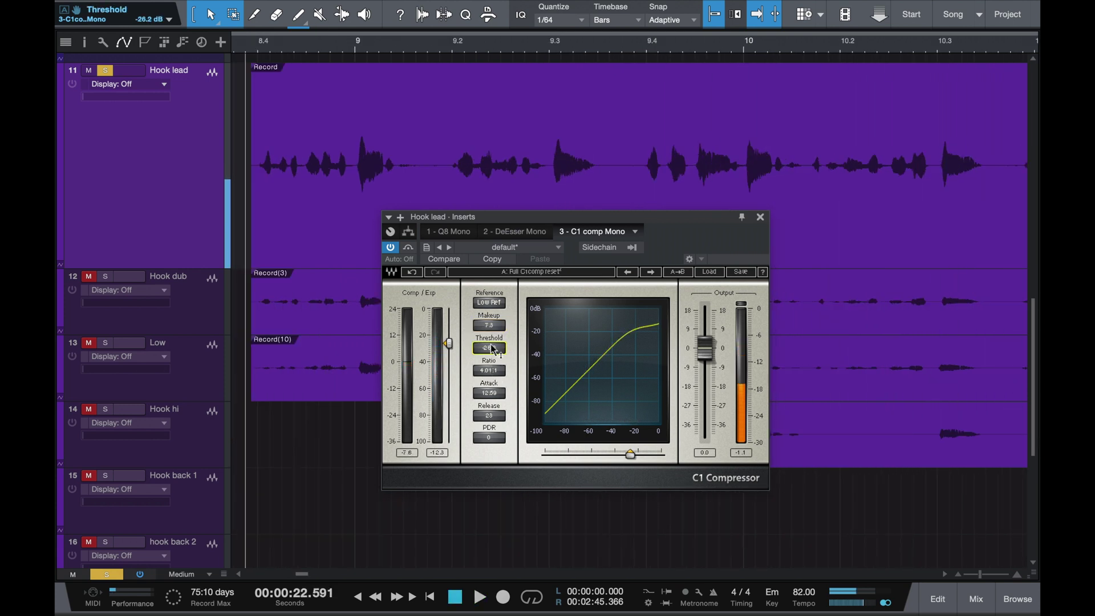
{"action": "left_click", "coordinate": [500, 325]}
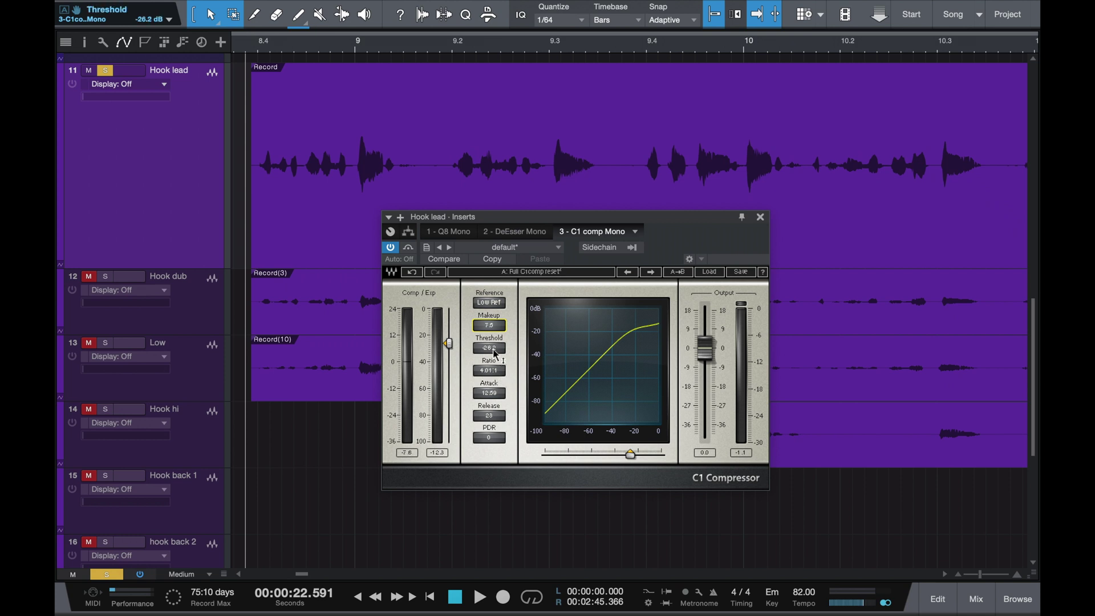
{"action": "left_click_drag", "start_coordinate": [489, 348], "coordinate": [489, 340]}
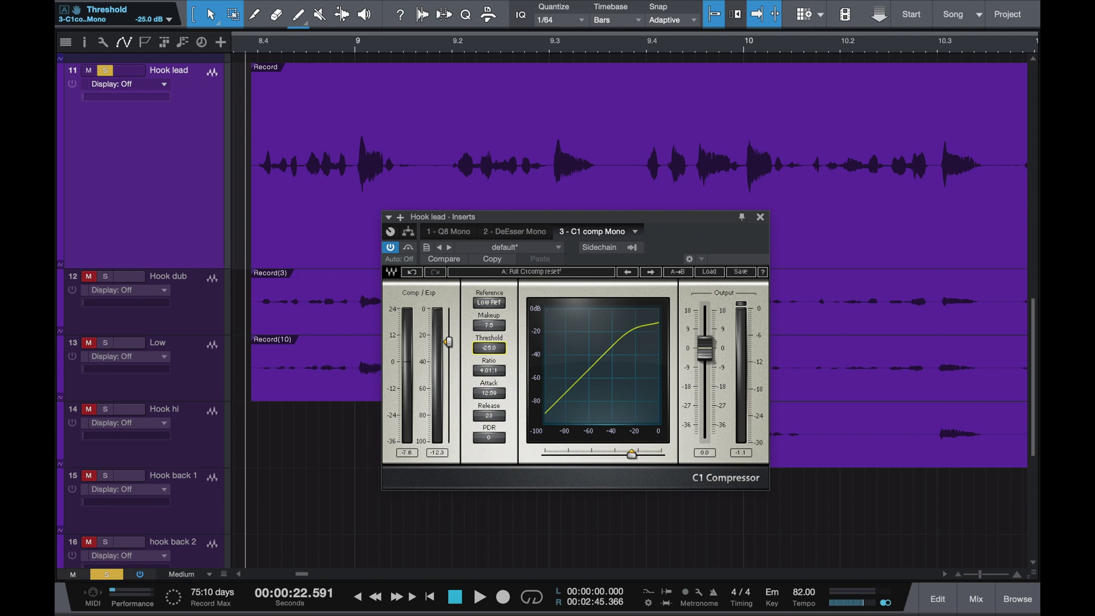